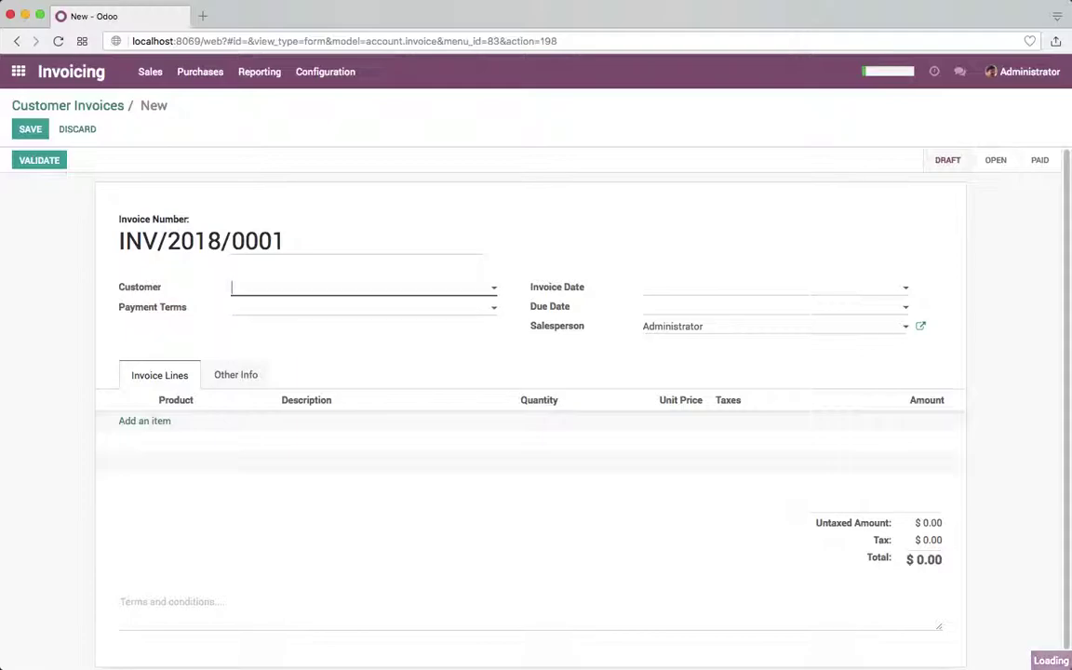
# Step: Save the new customer "Customer" and add an invoice line with a new product named Material
pyautogui.click(203, 563)
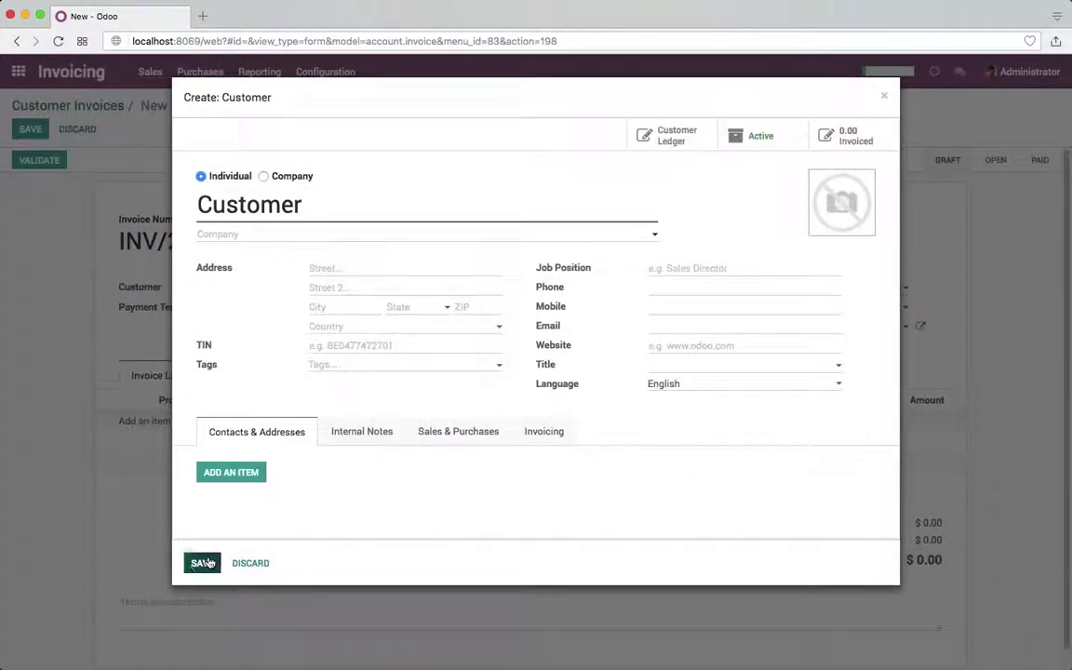
pyautogui.click(149, 423)
pyautogui.write('Material')
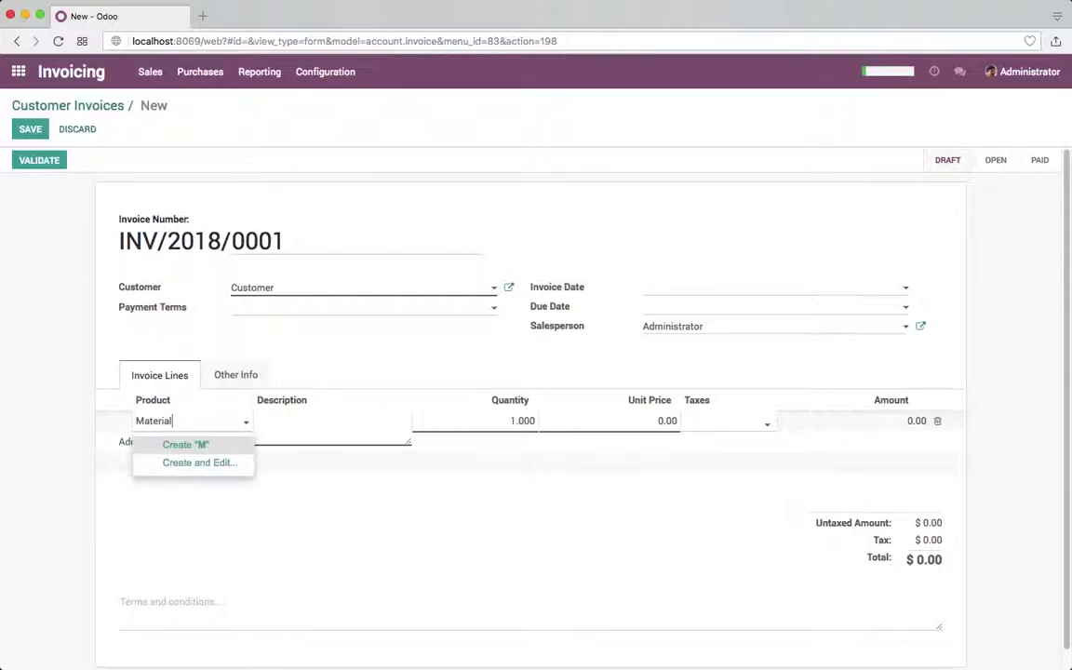
pyautogui.press('Return')
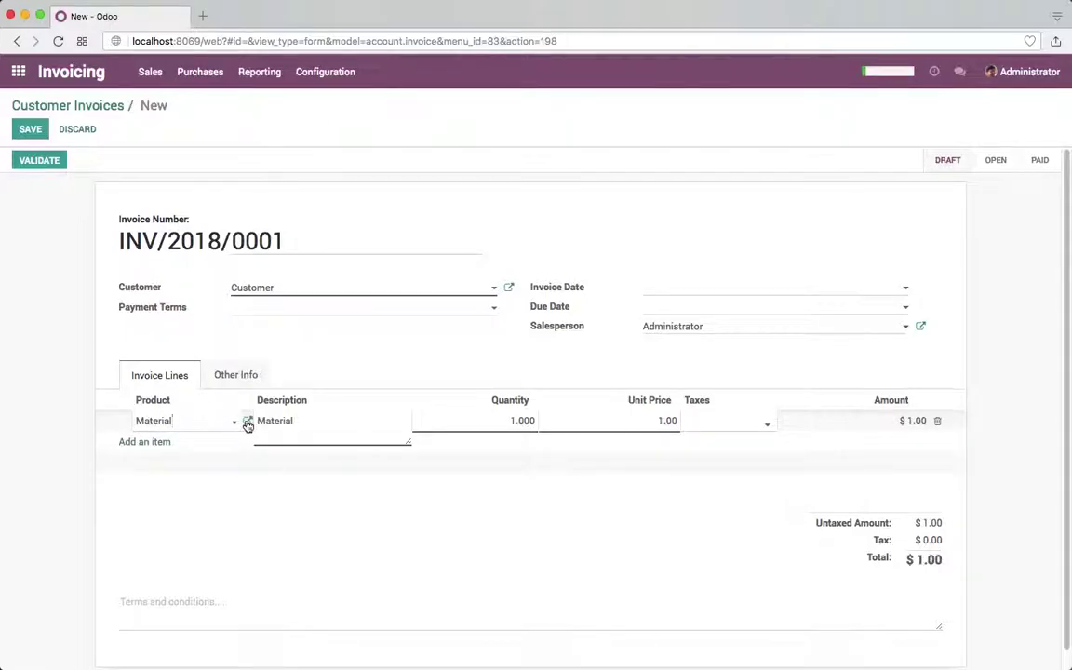
# Step: Set the Material product's sale price to $100 and its customer tax to Tax 15.00%, and save the product
pyautogui.click(247, 423)
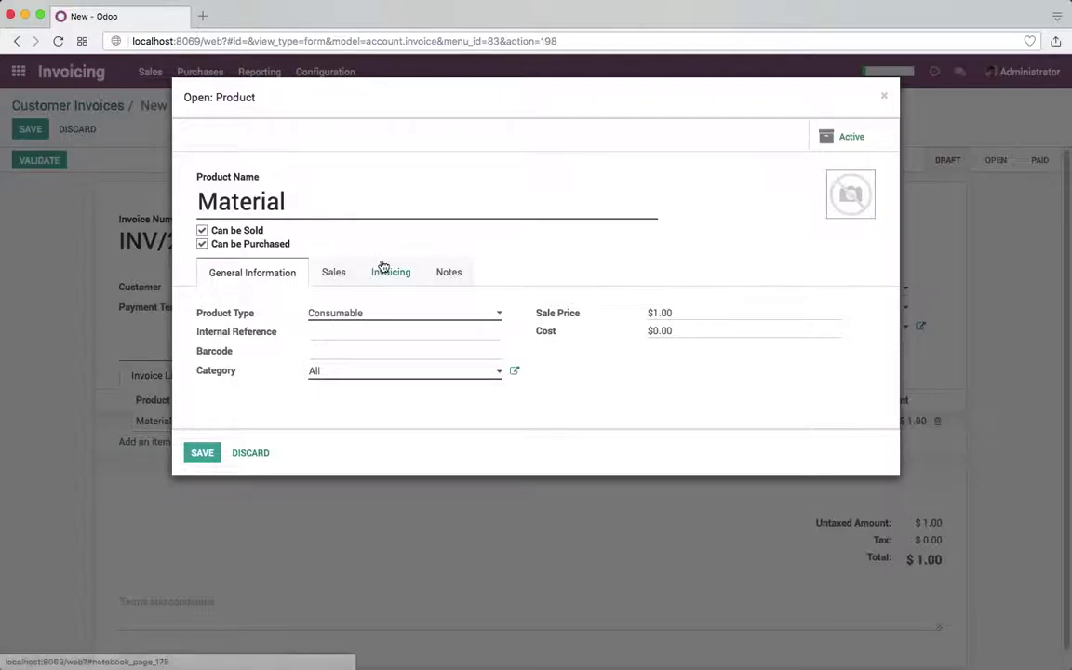
pyautogui.moveTo(673, 313); pyautogui.dragTo(540, 315)
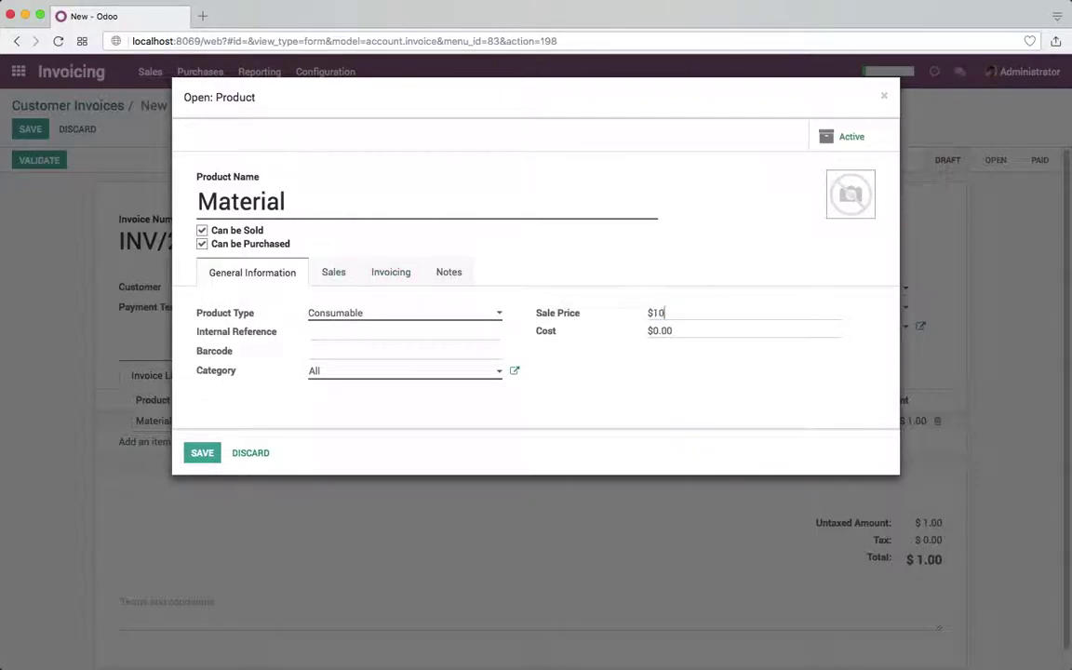
pyautogui.click(386, 275)
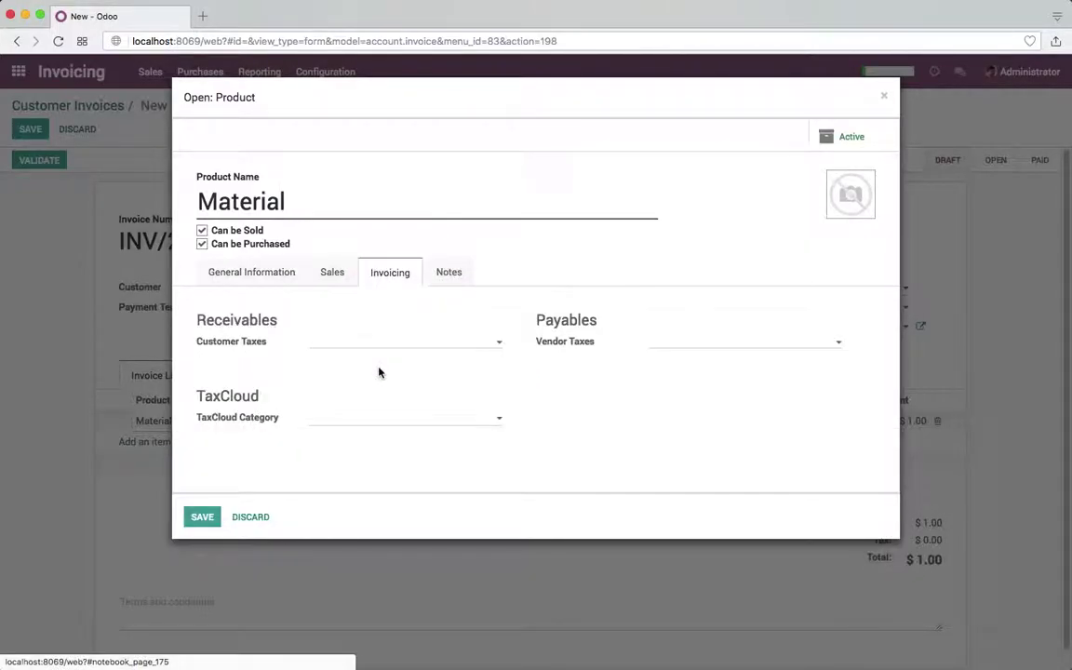
pyautogui.click(382, 342)
pyautogui.click(371, 361)
pyautogui.click(206, 517)
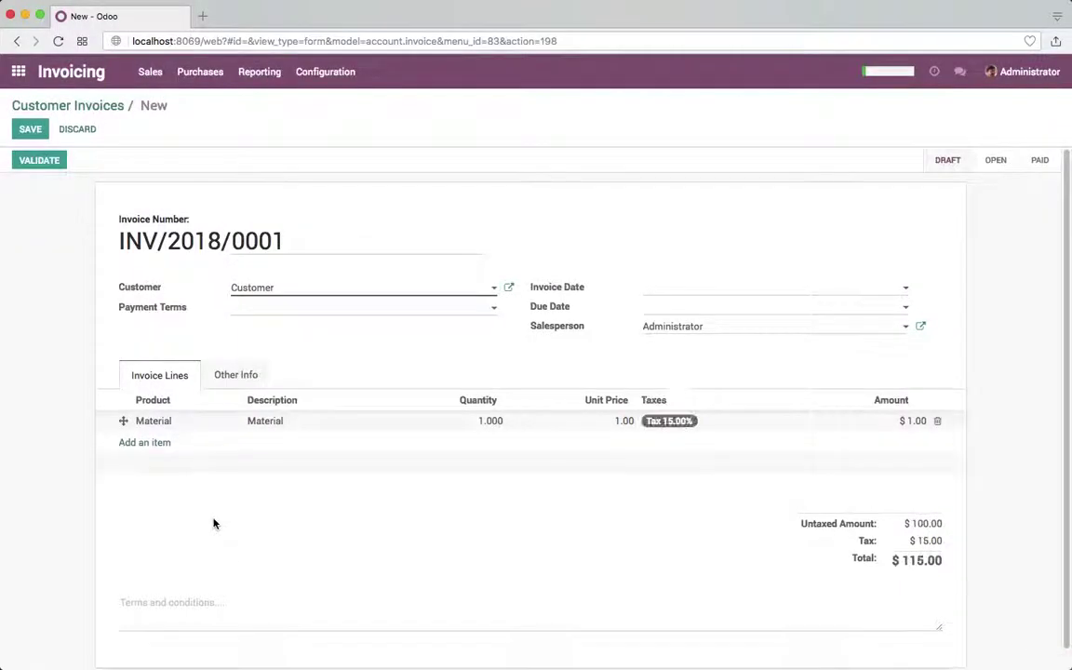
# Step: Update the Material line's unit price to 100.00, and save and validate the invoice
pyautogui.click(585, 423)
pyautogui.click(622, 530)
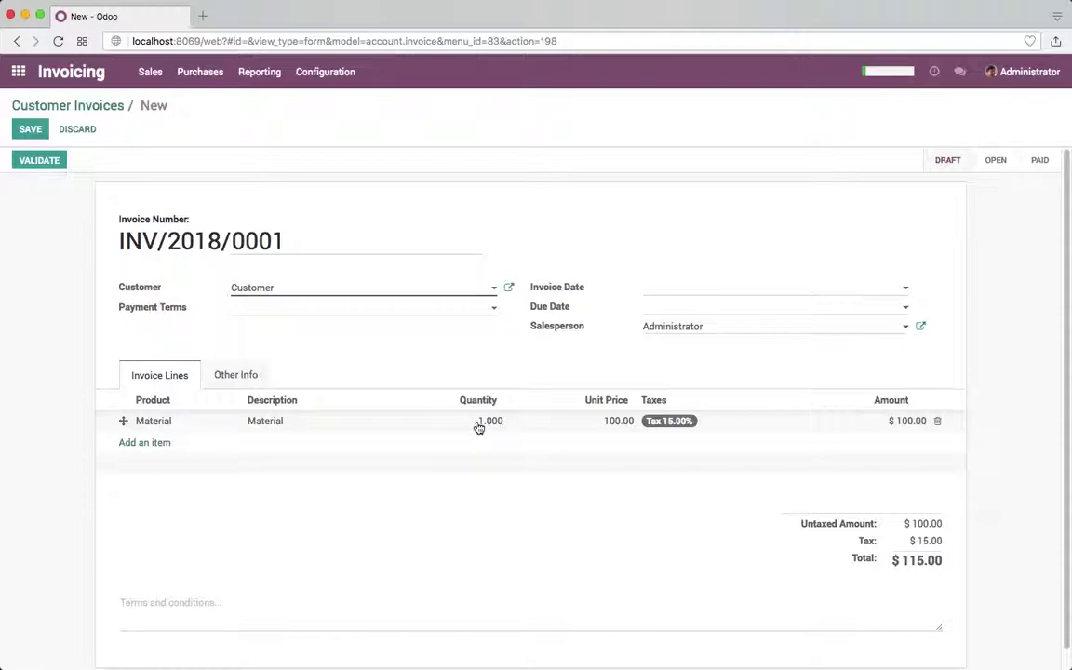
pyautogui.click(30, 130)
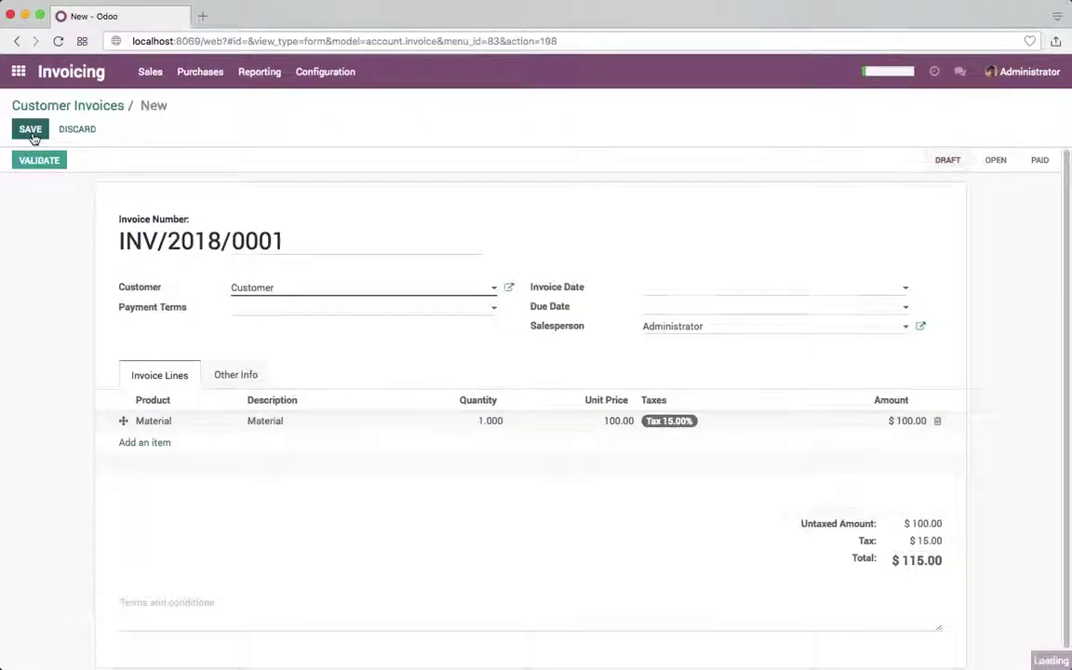
pyautogui.click(42, 167)
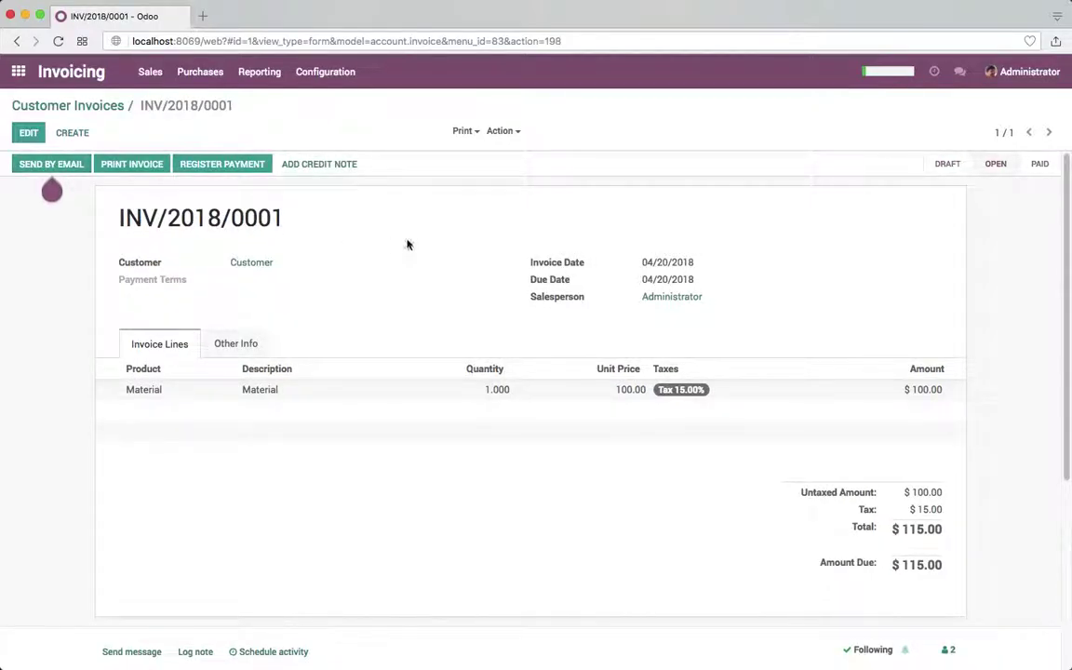
# Step: Register the full $115.00 payment for the invoice in the Bank (USD) journal and view its payment information
pyautogui.click(223, 169)
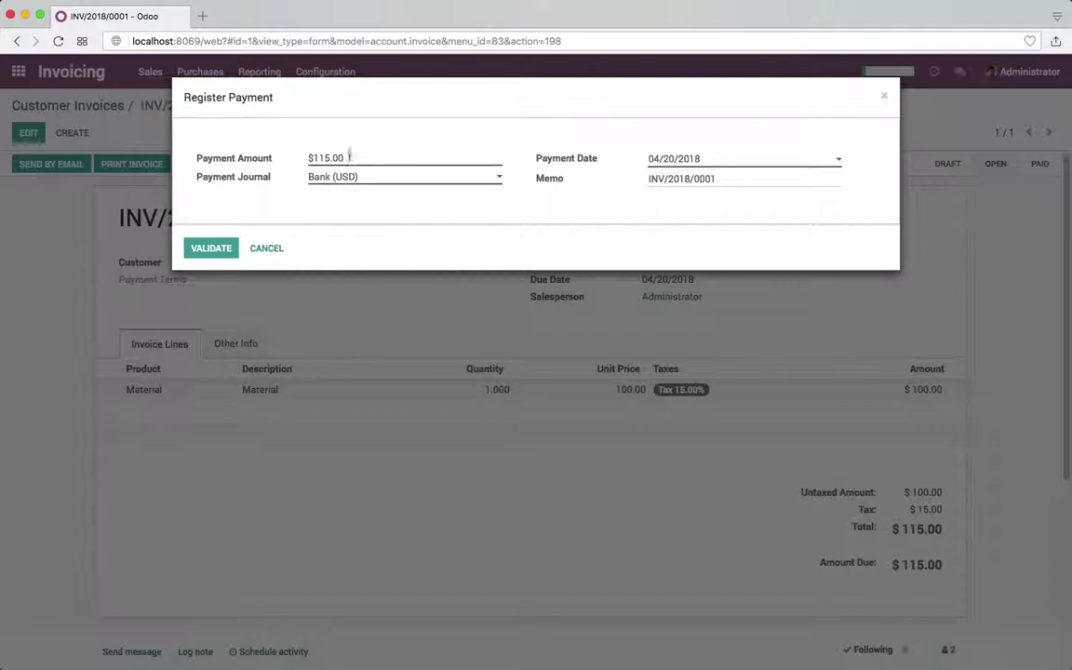
pyautogui.click(214, 247)
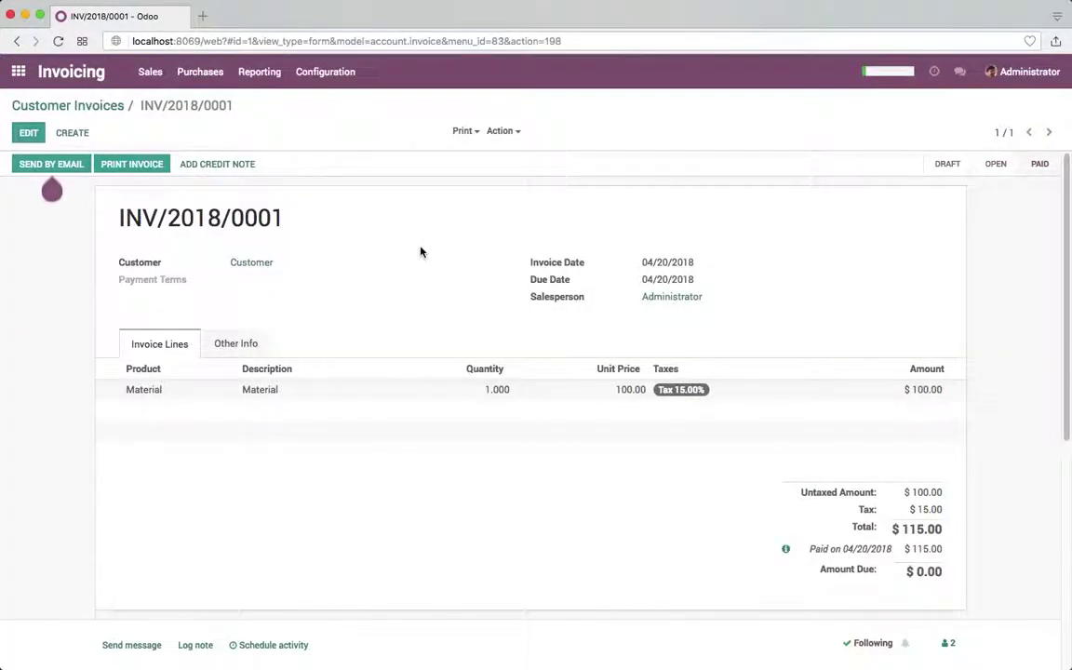
pyautogui.click(786, 551)
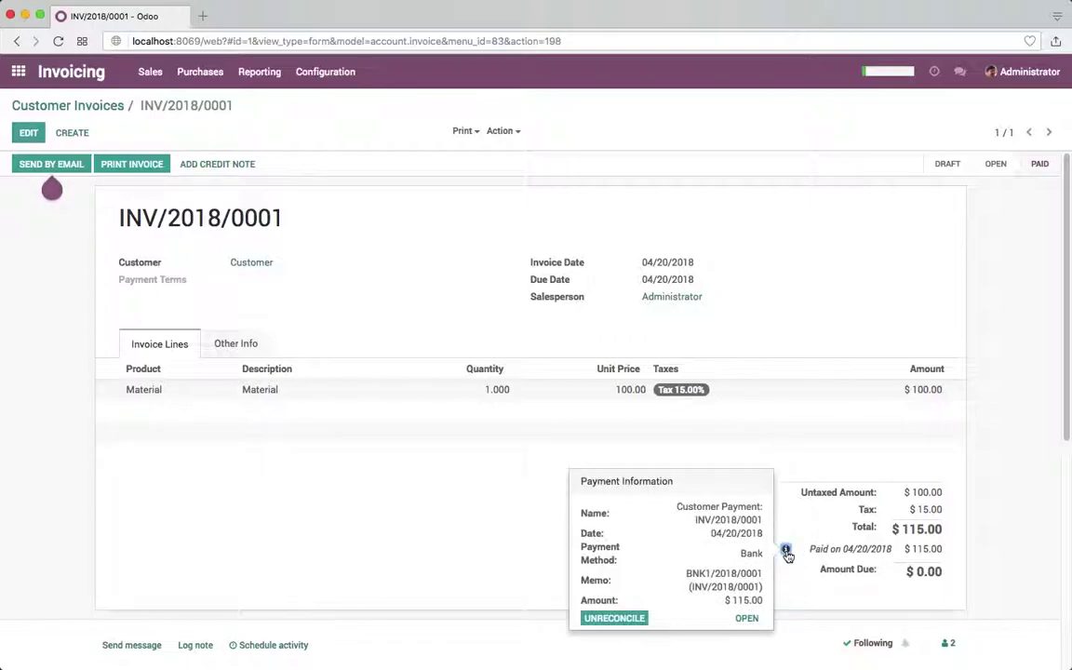
pyautogui.click(686, 572)
pyautogui.click(784, 549)
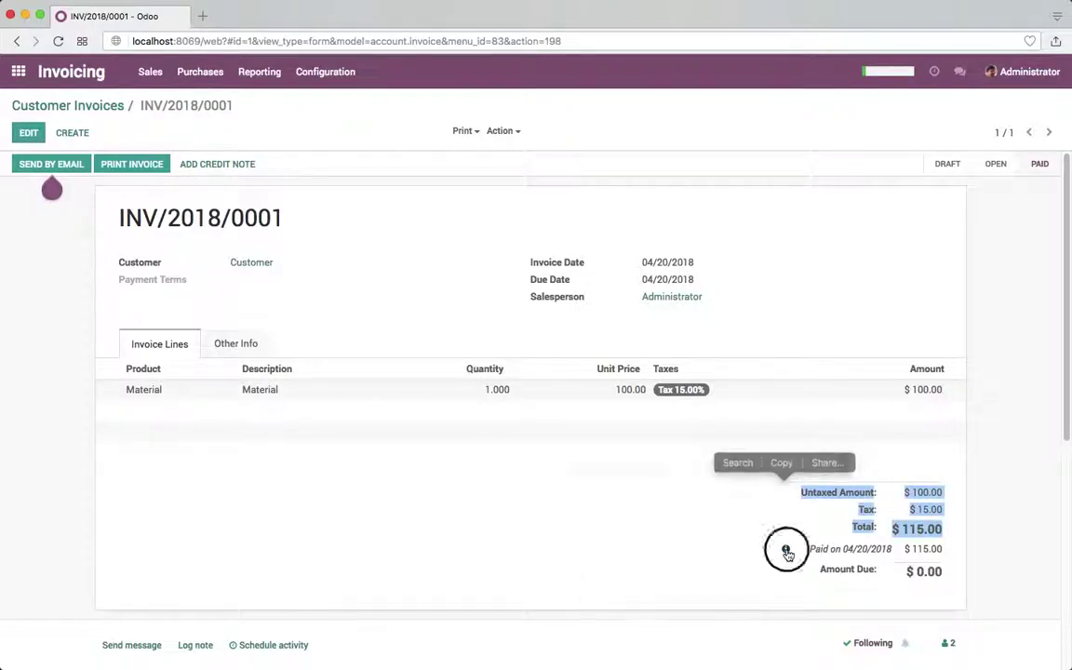
# Step: Create and validate a second invoice for the same customer with a quantity of 2 Material
pyautogui.click(61, 133)
pyautogui.click(264, 261)
pyautogui.click(268, 280)
pyautogui.click(156, 393)
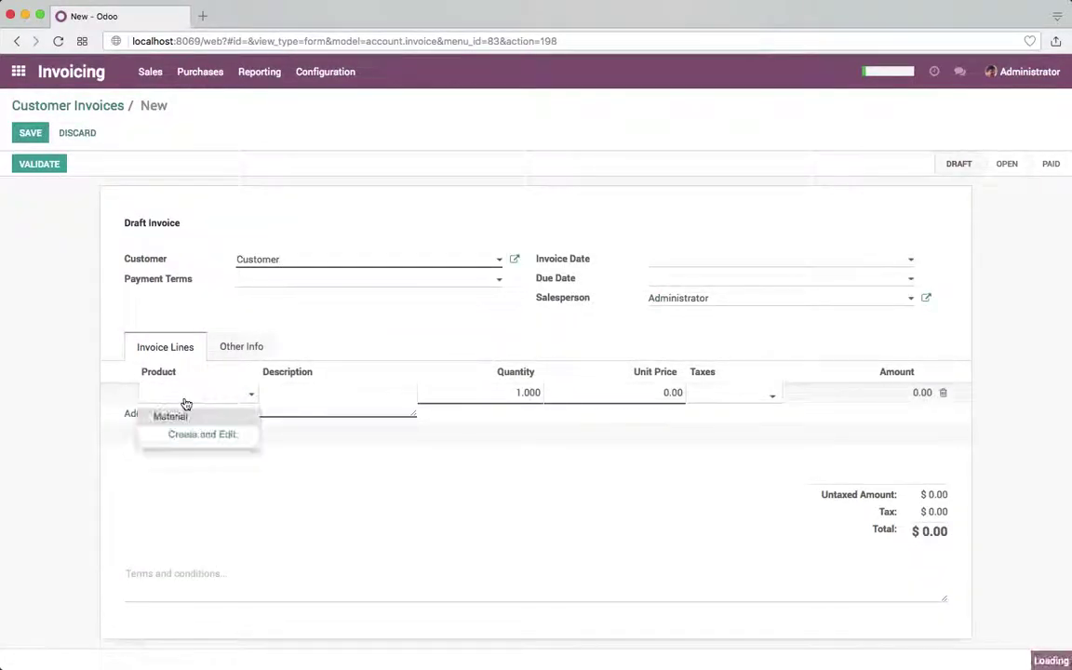
pyautogui.click(191, 418)
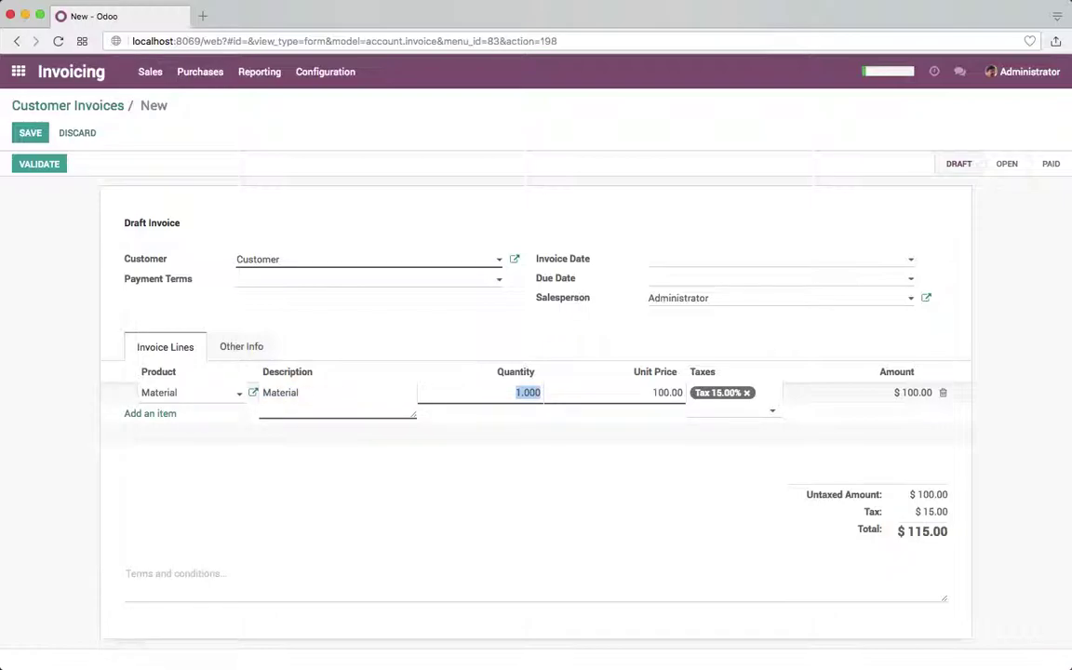
pyautogui.write('2')
pyautogui.click(621, 463)
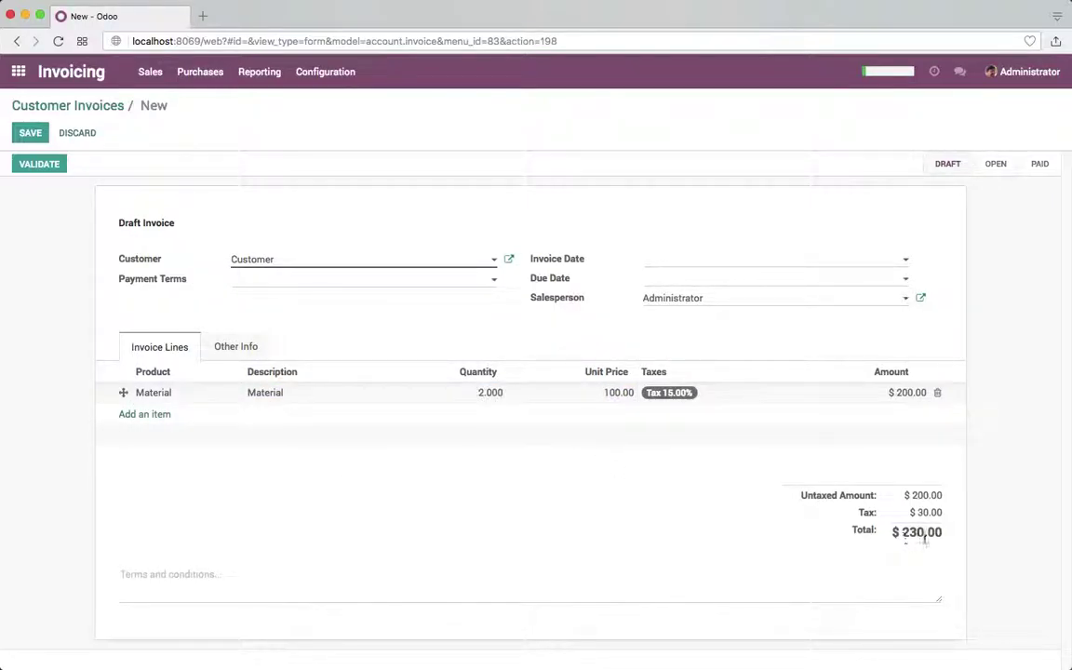
pyautogui.click(49, 165)
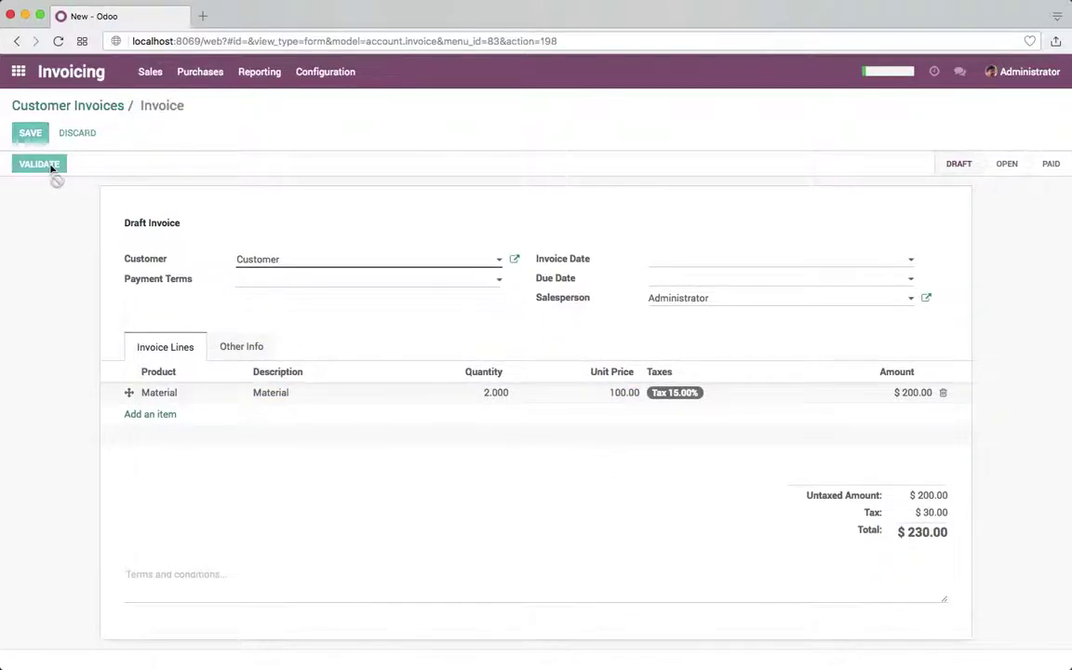
# Step: Create a Receive Money payment of $230 from the customer in the Bank (USD) journal and save it
pyautogui.click(154, 71)
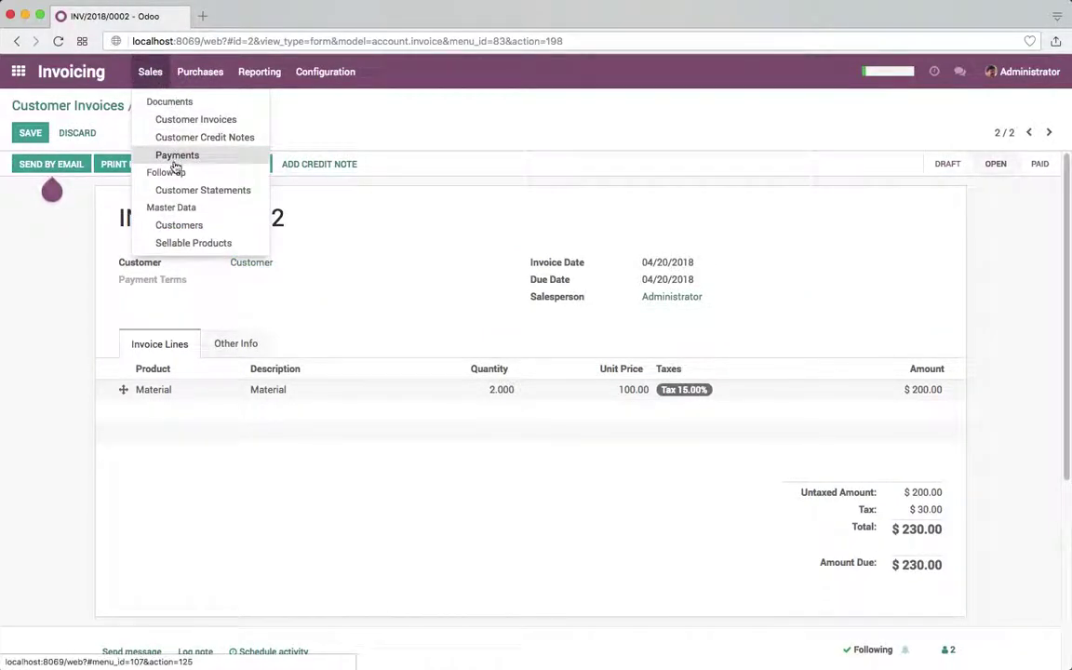
pyautogui.click(174, 160)
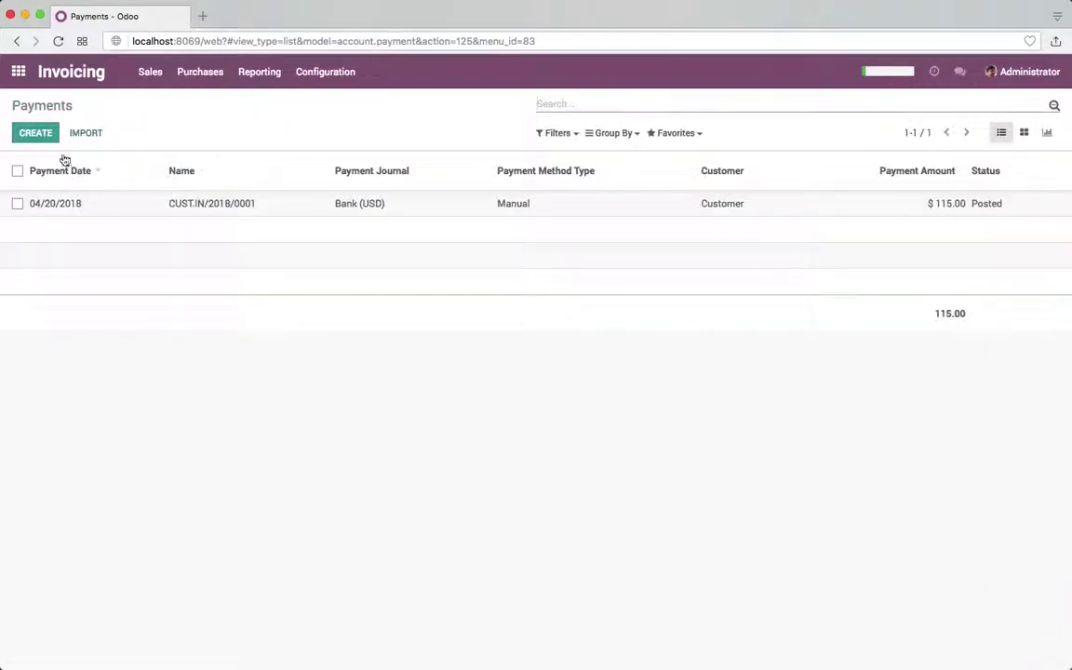
pyautogui.click(36, 133)
pyautogui.click(301, 296)
pyautogui.click(297, 315)
pyautogui.click(190, 314)
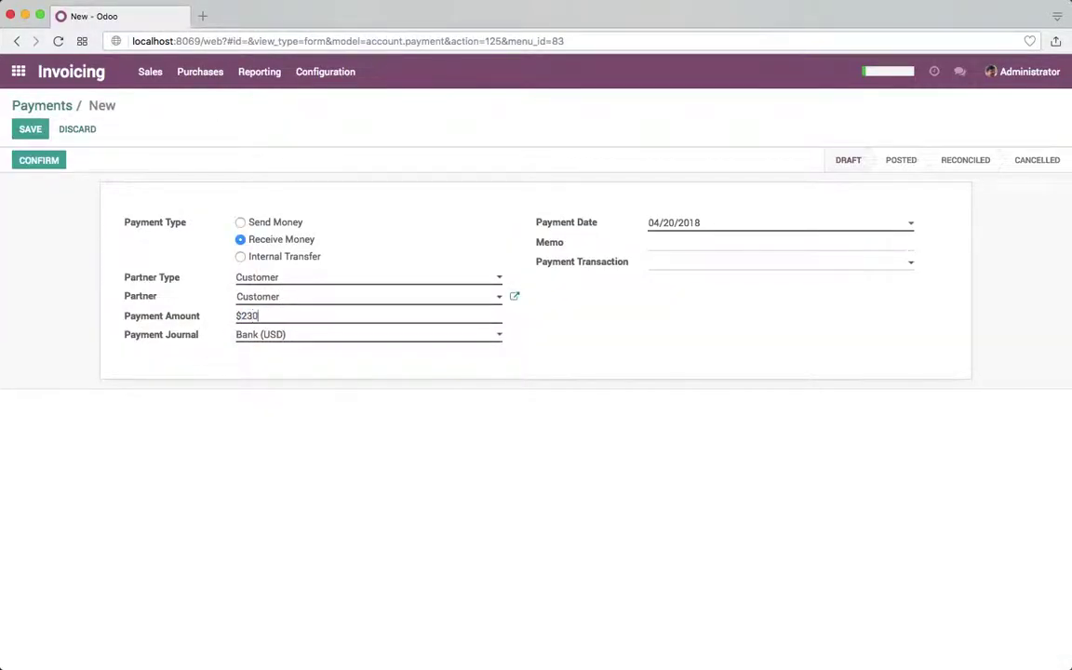
pyautogui.click(31, 129)
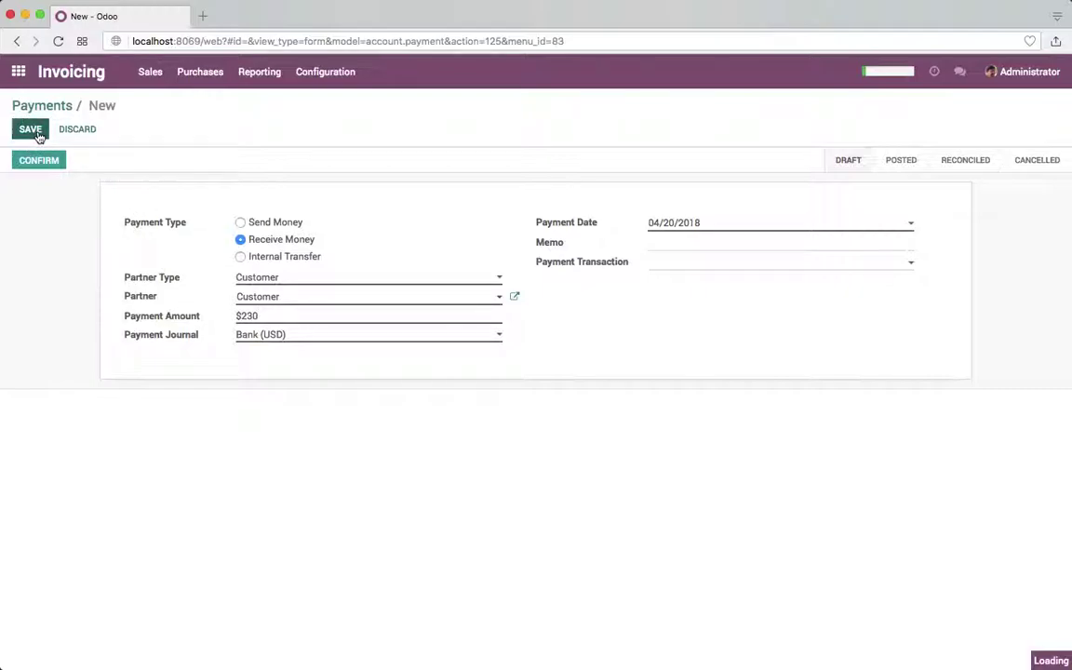
# Step: Set the draft payment's memo to Check/201929, save it and confirm the payment
pyautogui.click(36, 135)
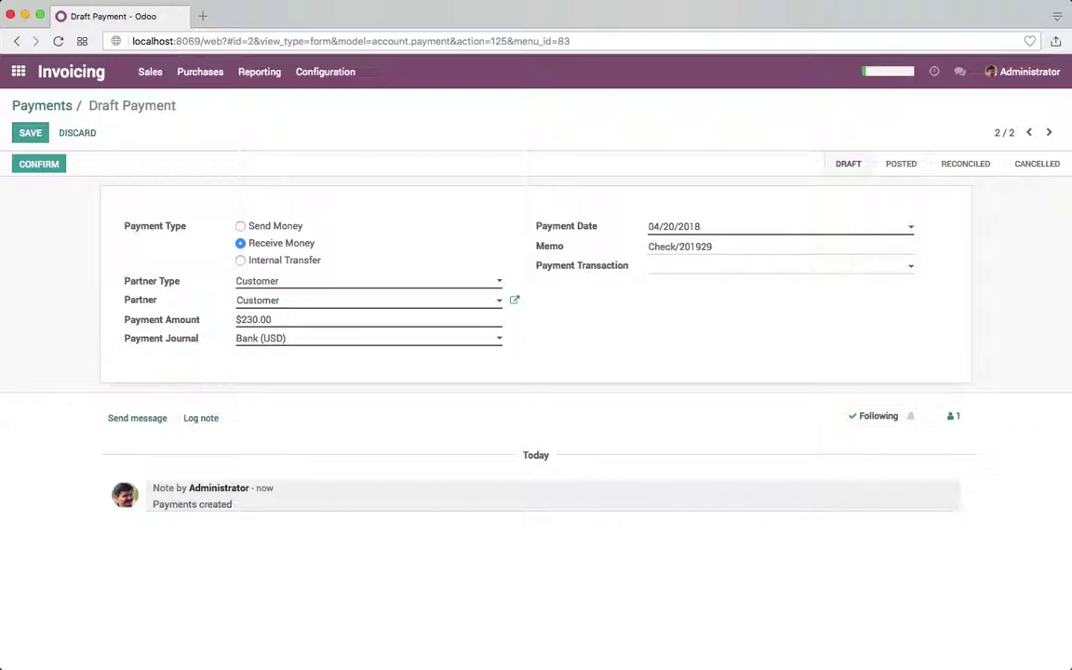
pyautogui.click(31, 133)
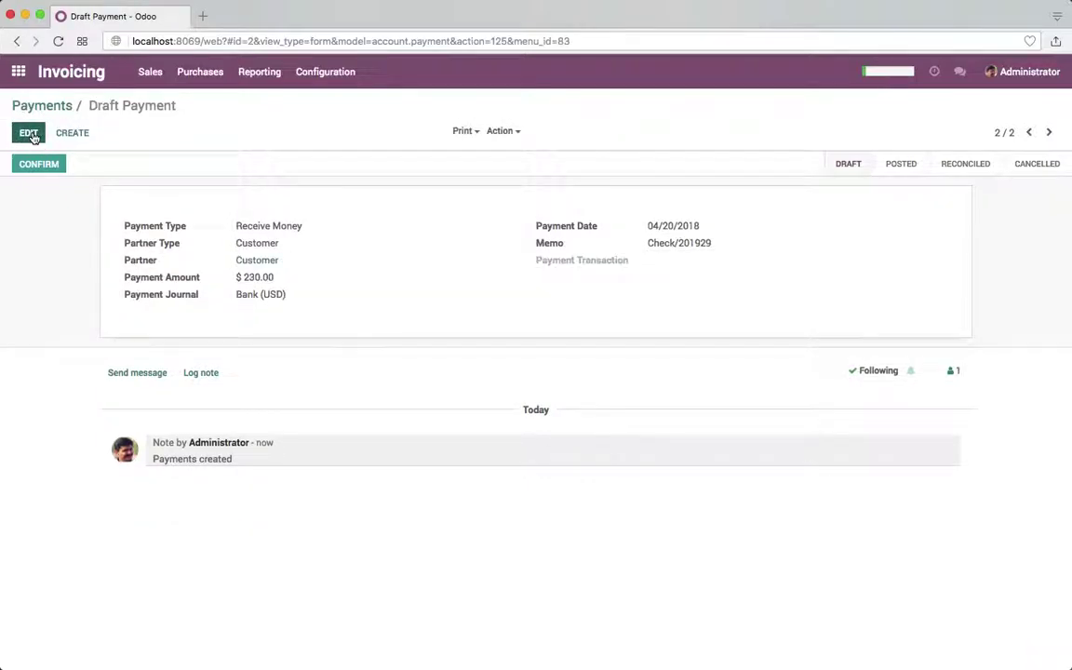
pyautogui.click(39, 164)
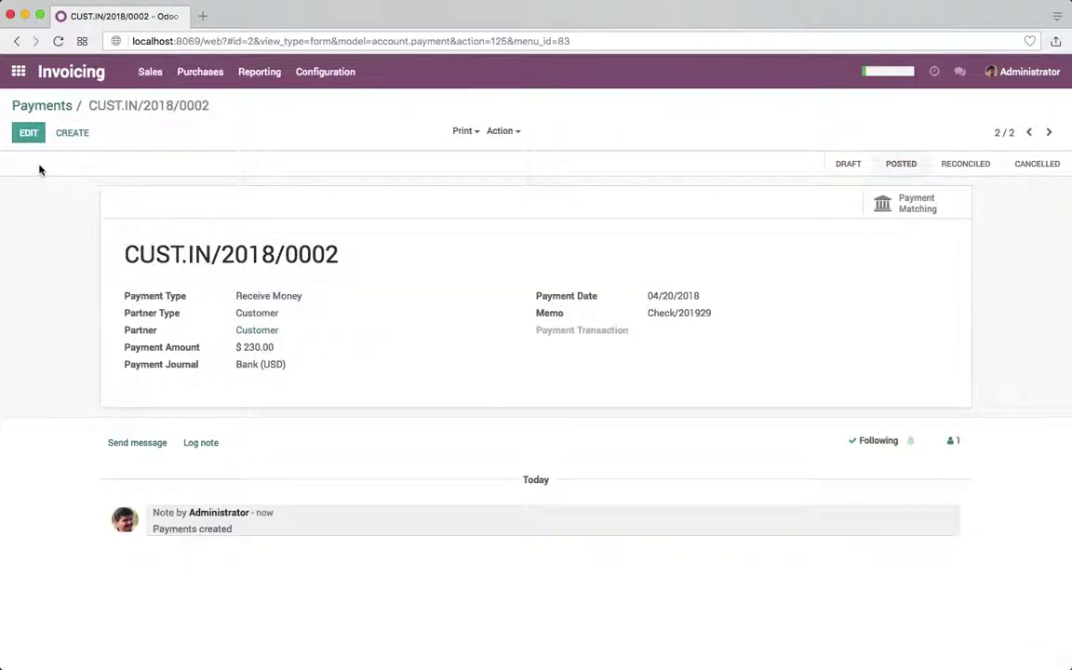
# Step: Reconcile the $230.00 payment with invoice INV/2018/0002 through payment matching, and dismiss the desktop notification
pyautogui.click(902, 205)
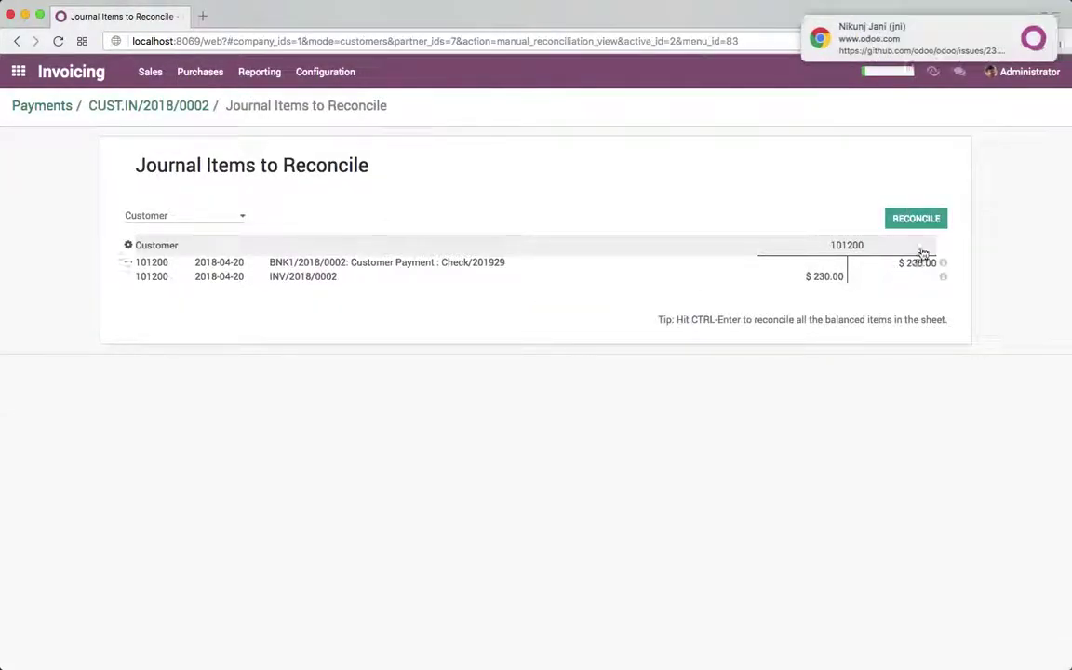
pyautogui.click(932, 221)
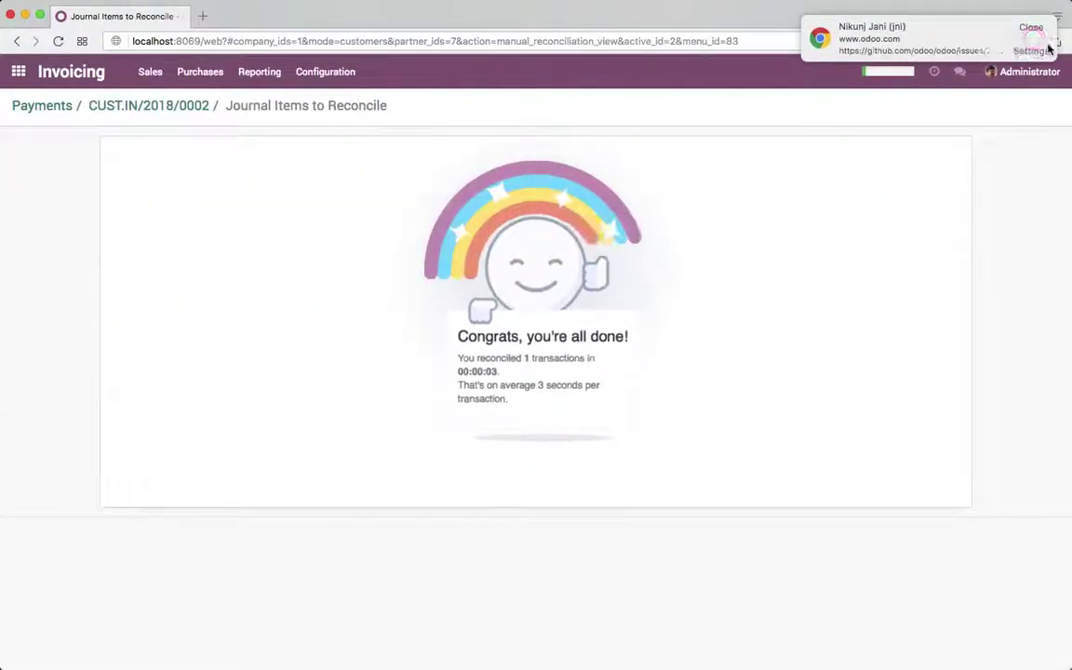
pyautogui.click(1031, 30)
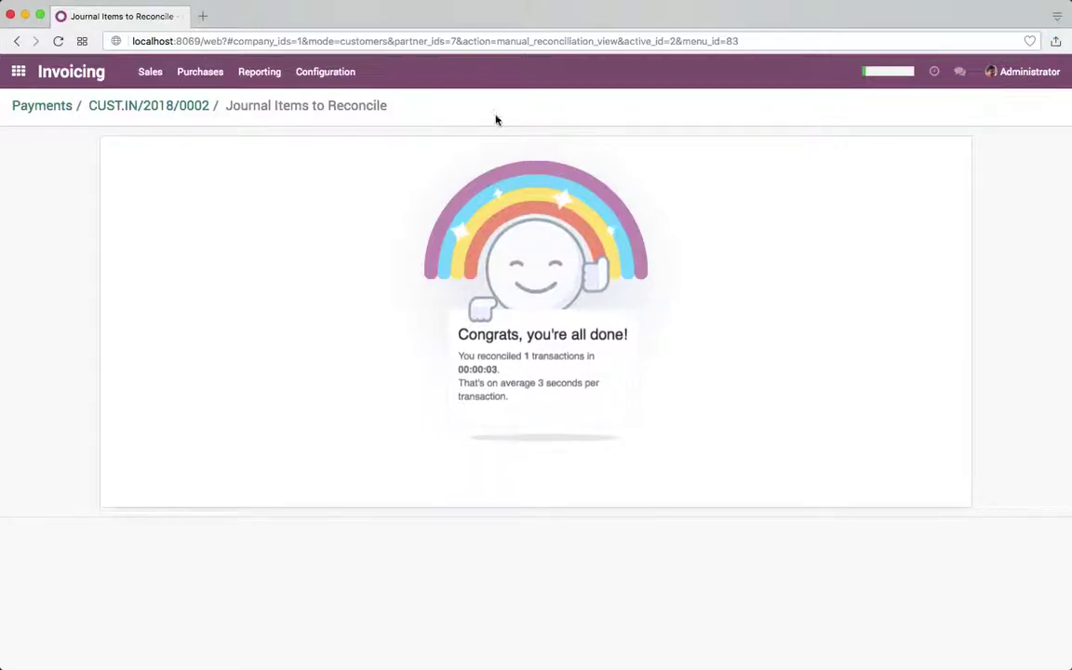
# Step: Return to the payments list and open customer invoice INV/2018/0002 to check its payment status
pyautogui.click(119, 108)
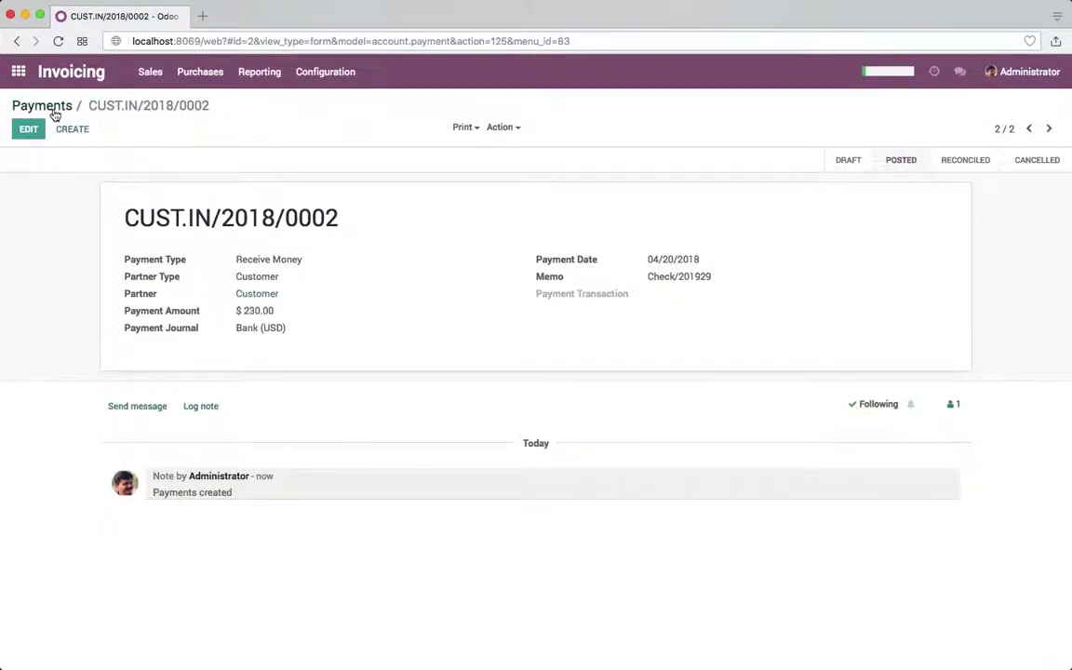
pyautogui.click(53, 108)
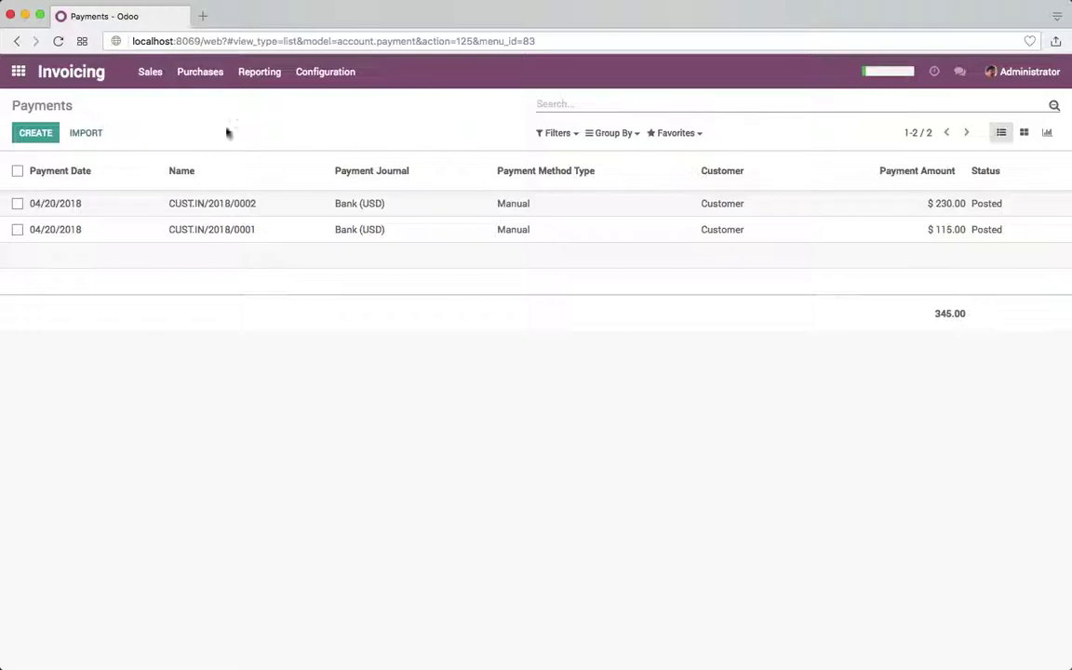
pyautogui.click(160, 75)
pyautogui.click(166, 118)
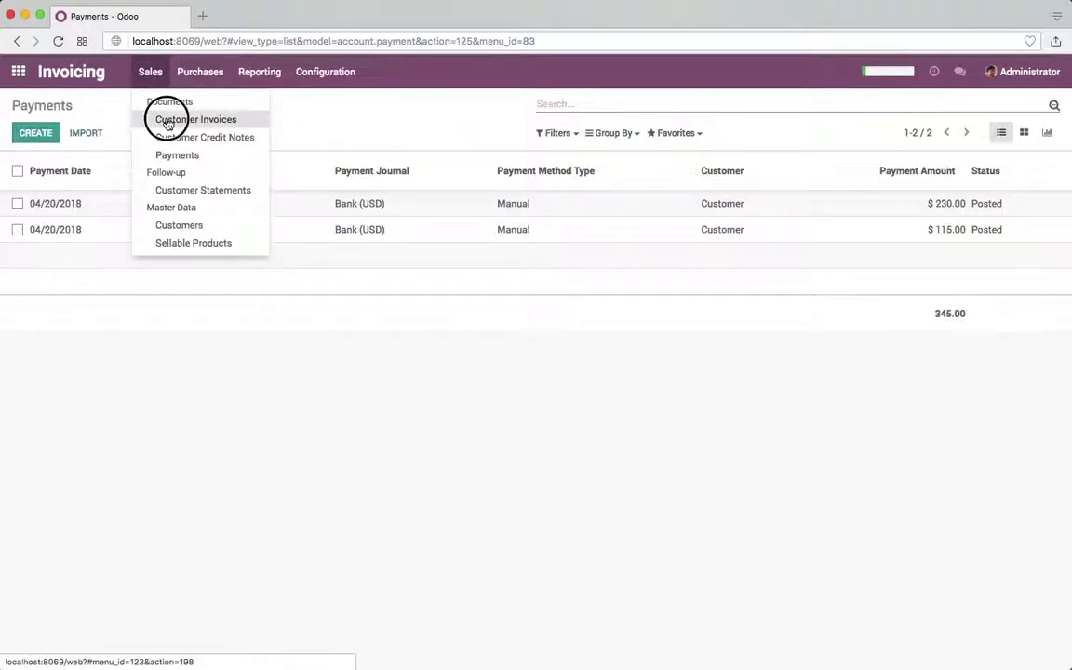
pyautogui.click(529, 207)
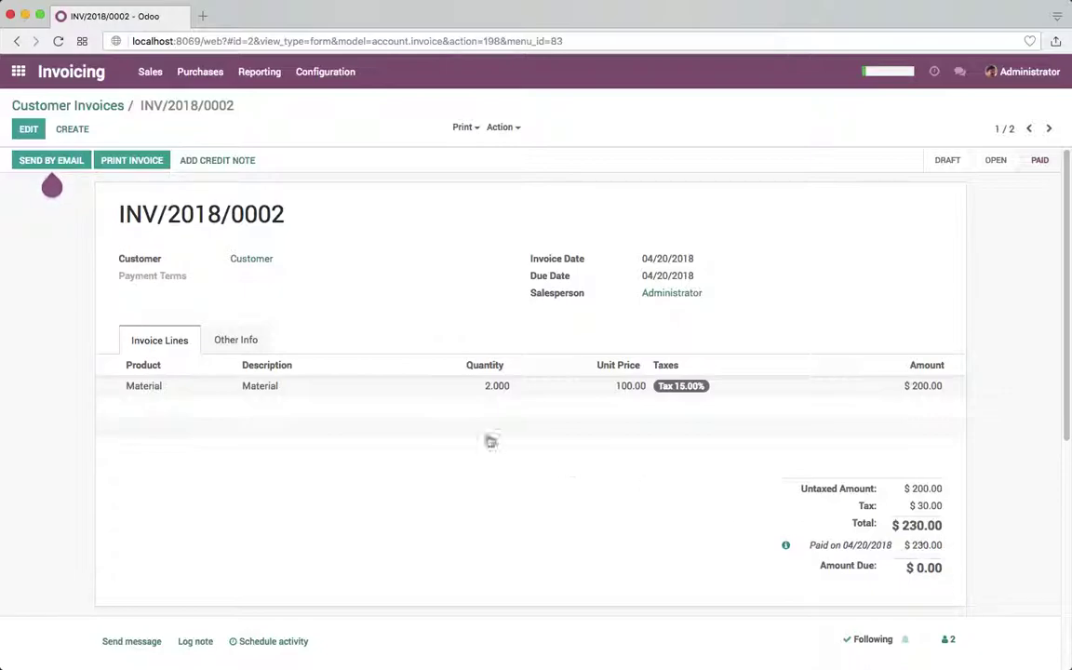
# Step: Create a third invoice for the same customer with a quantity of 3 Material and save it
pyautogui.click(80, 131)
pyautogui.click(253, 261)
pyautogui.click(268, 280)
pyautogui.click(159, 392)
pyautogui.click(177, 416)
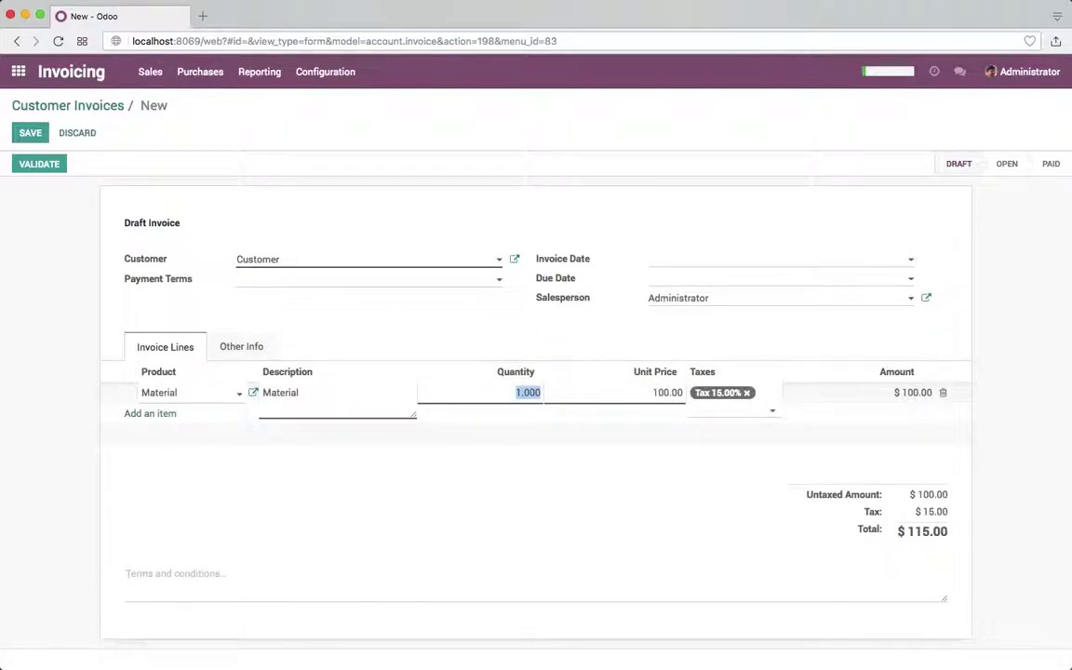
pyautogui.write('3')
pyautogui.press('Tab')
pyautogui.click(654, 498)
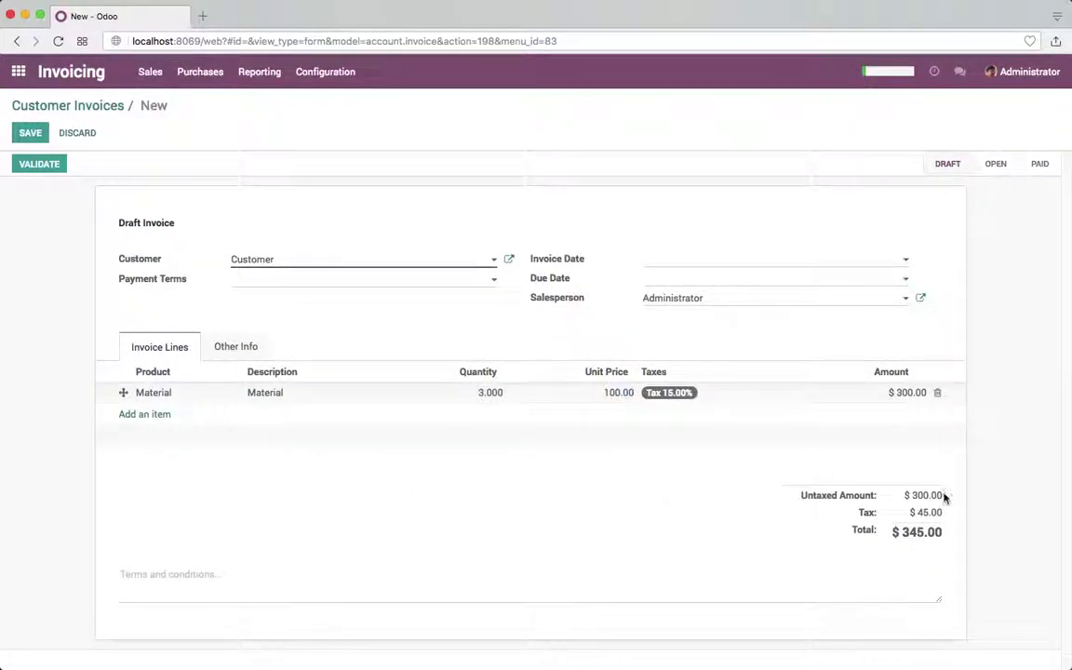
pyautogui.click(39, 142)
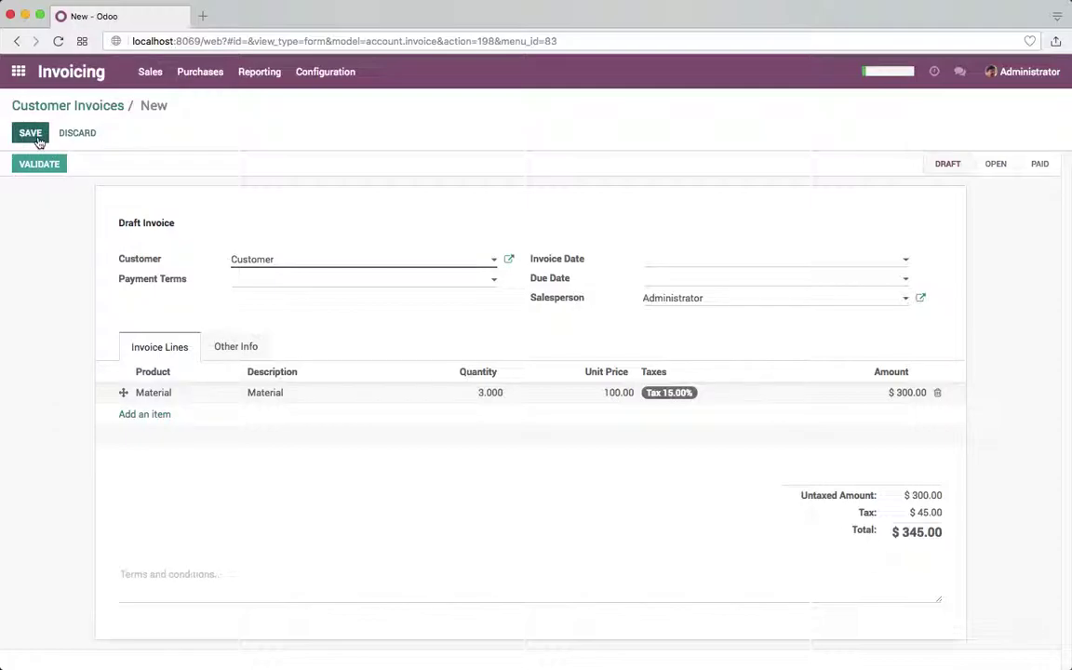
# Step: Save the third customer invoice with 3 Material and validate it
pyautogui.click(40, 142)
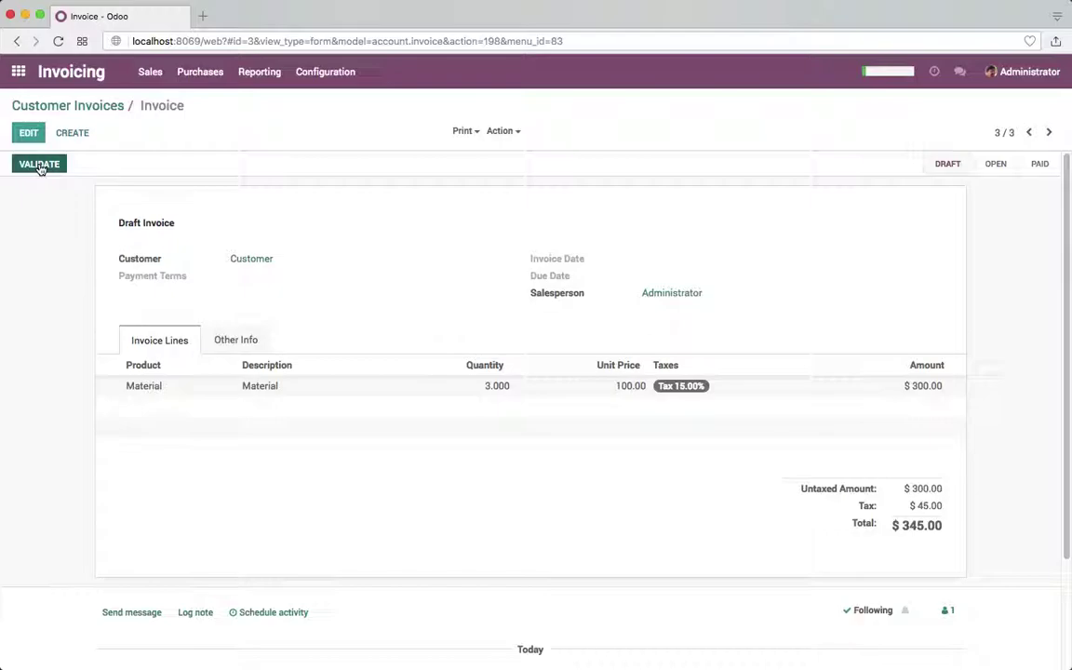
pyautogui.click(39, 164)
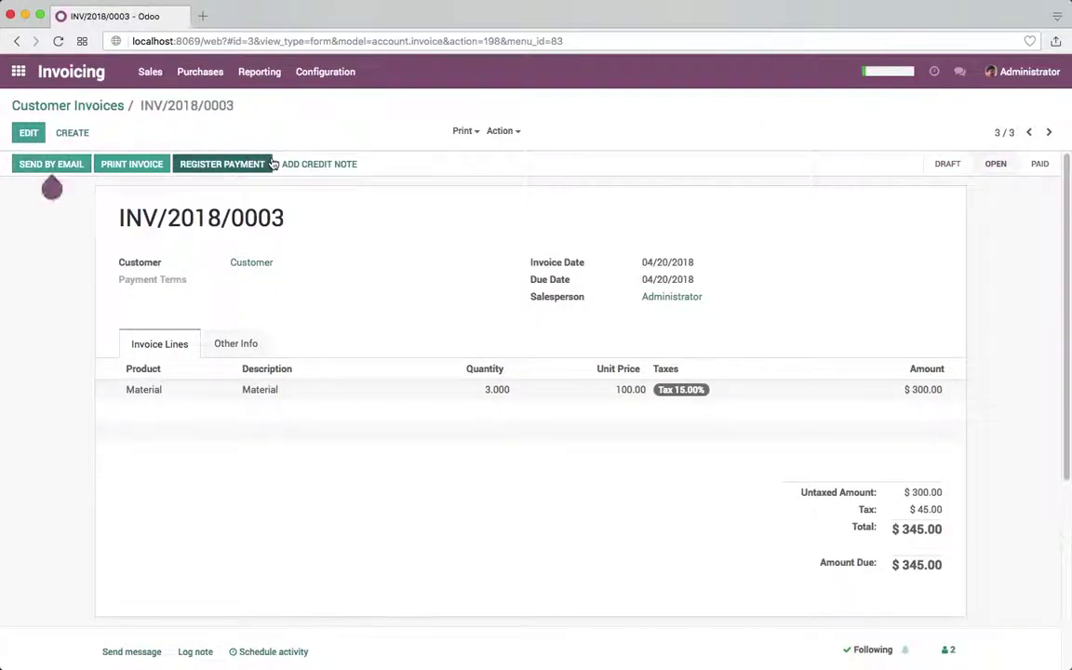
pyautogui.click(149, 71)
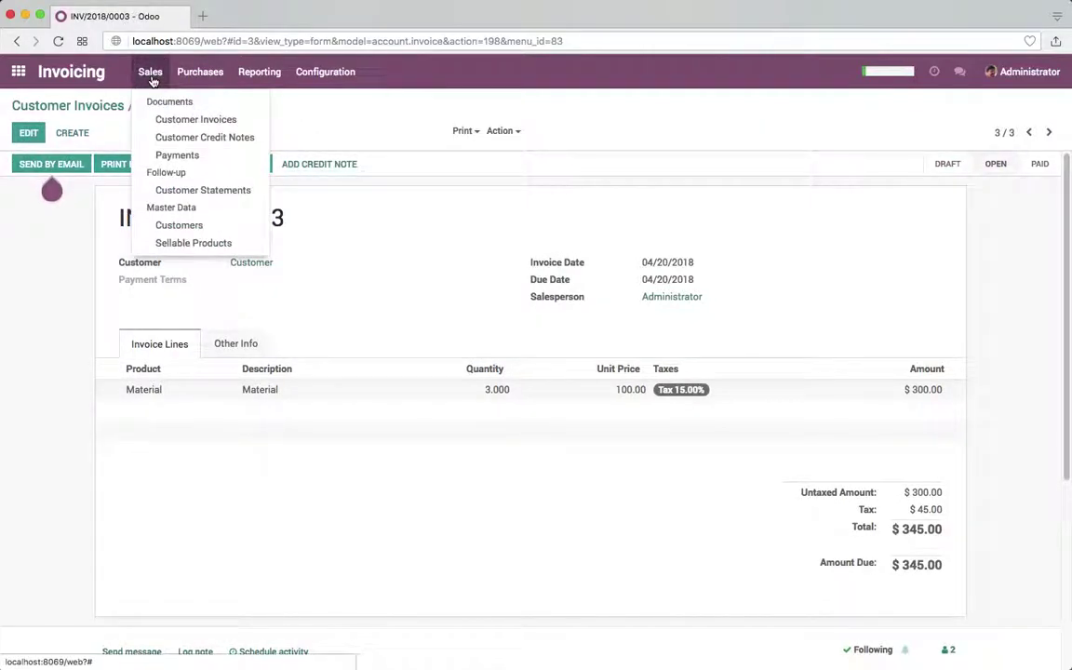
pyautogui.click(171, 128)
pyautogui.click(36, 131)
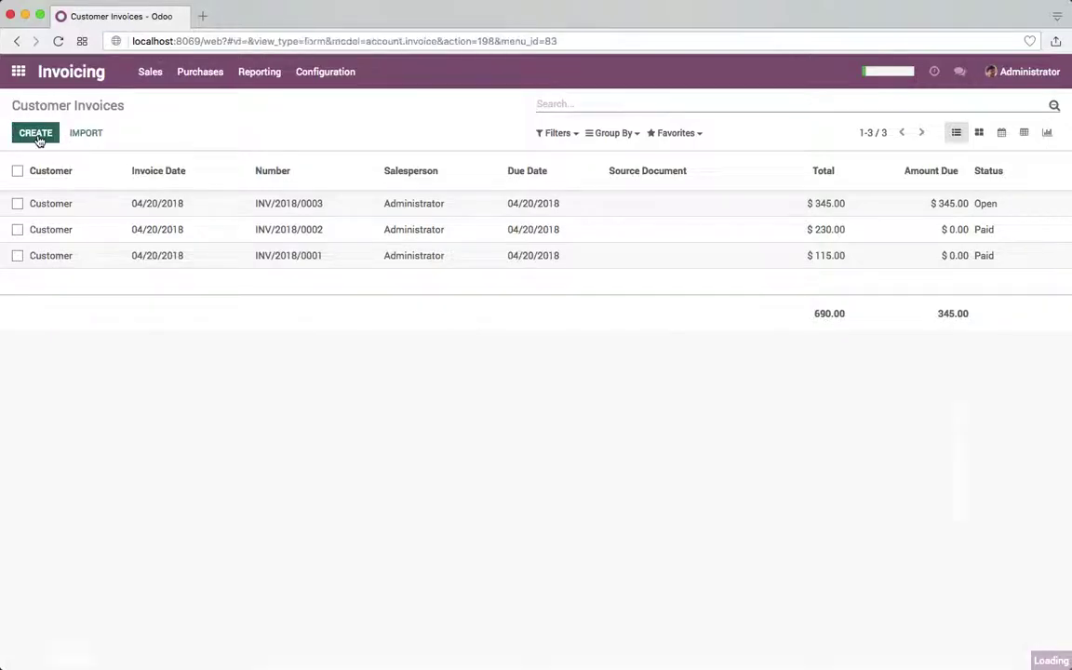
# Step: Create a $200.00 received payment for the same customer with memo 201930, save it and confirm it
pyautogui.click(150, 72)
pyautogui.click(176, 157)
pyautogui.click(53, 140)
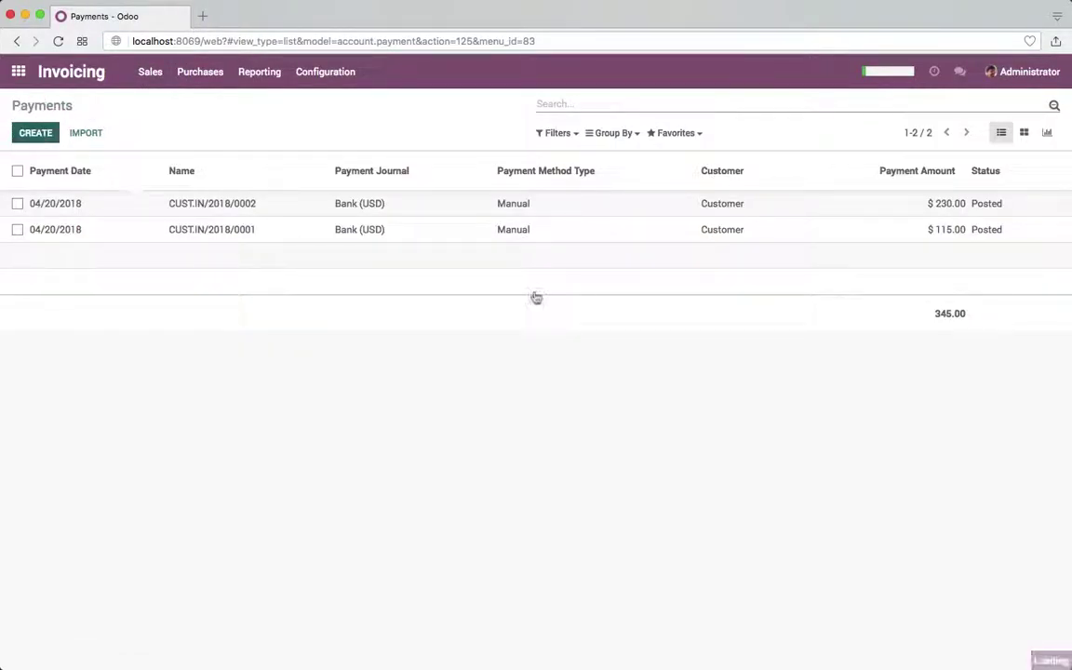
pyautogui.click(432, 296)
pyautogui.click(425, 317)
pyautogui.click(175, 318)
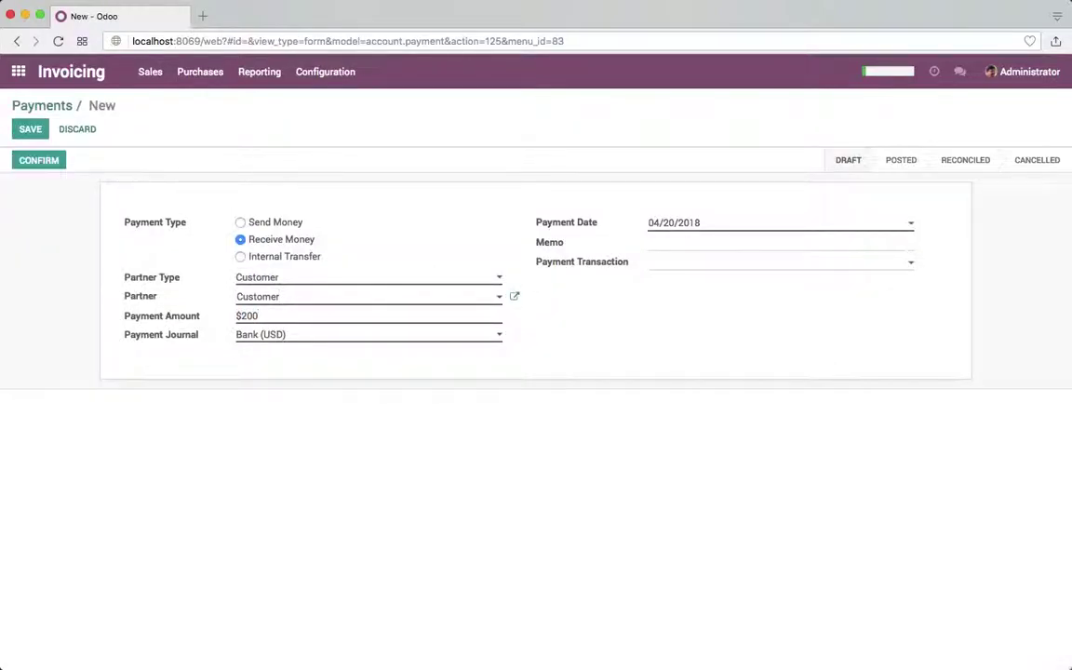
pyautogui.click(749, 243)
pyautogui.click(29, 135)
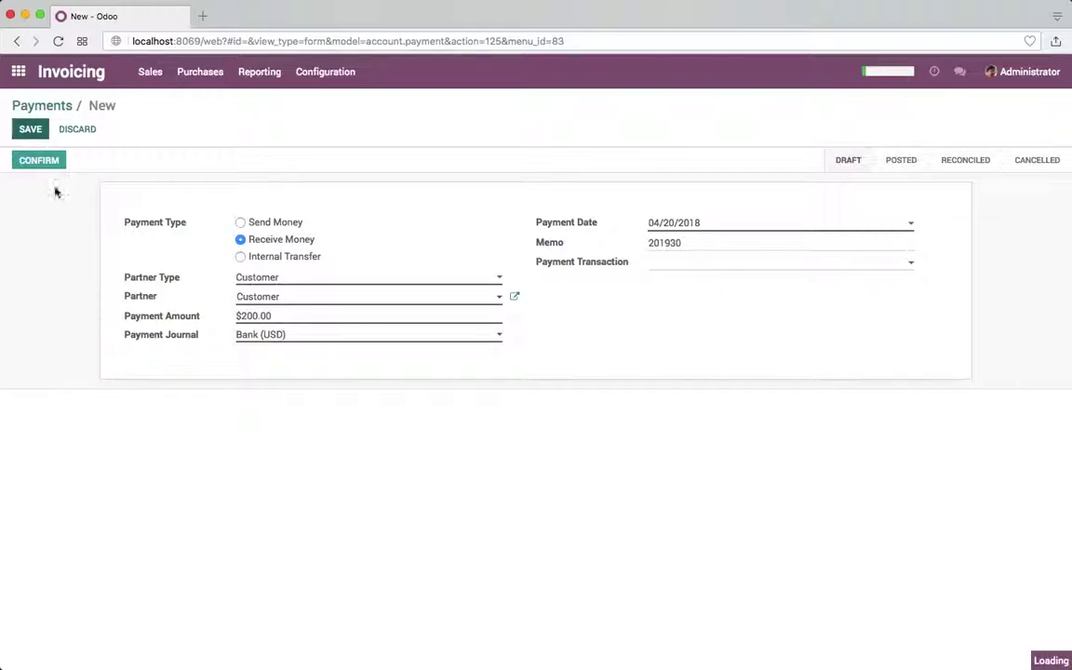
pyautogui.click(51, 172)
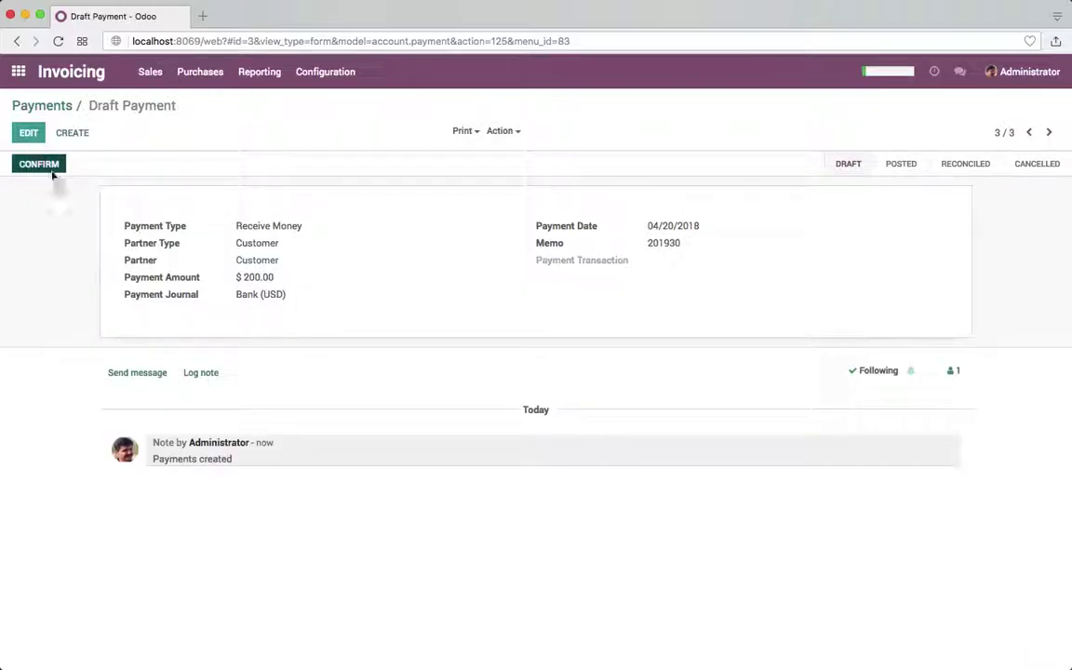
# Step: Reconcile the $200.00 payment with invoice INV/2018/0003 through payment matching, leaving the remaining balance open
pyautogui.click(883, 209)
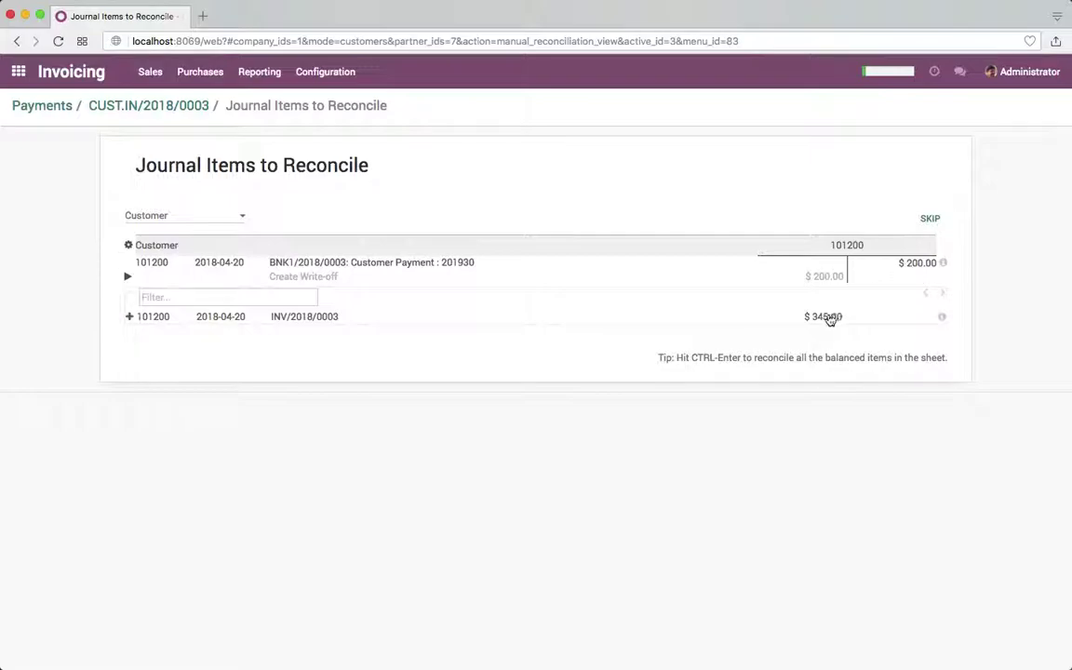
pyautogui.click(830, 318)
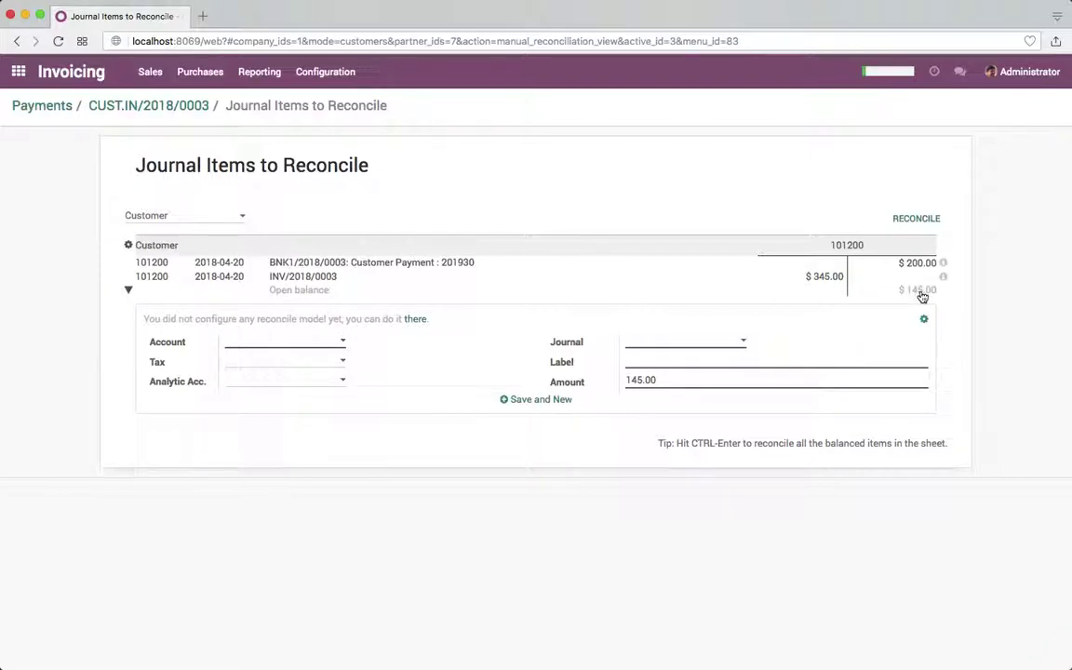
pyautogui.click(922, 296)
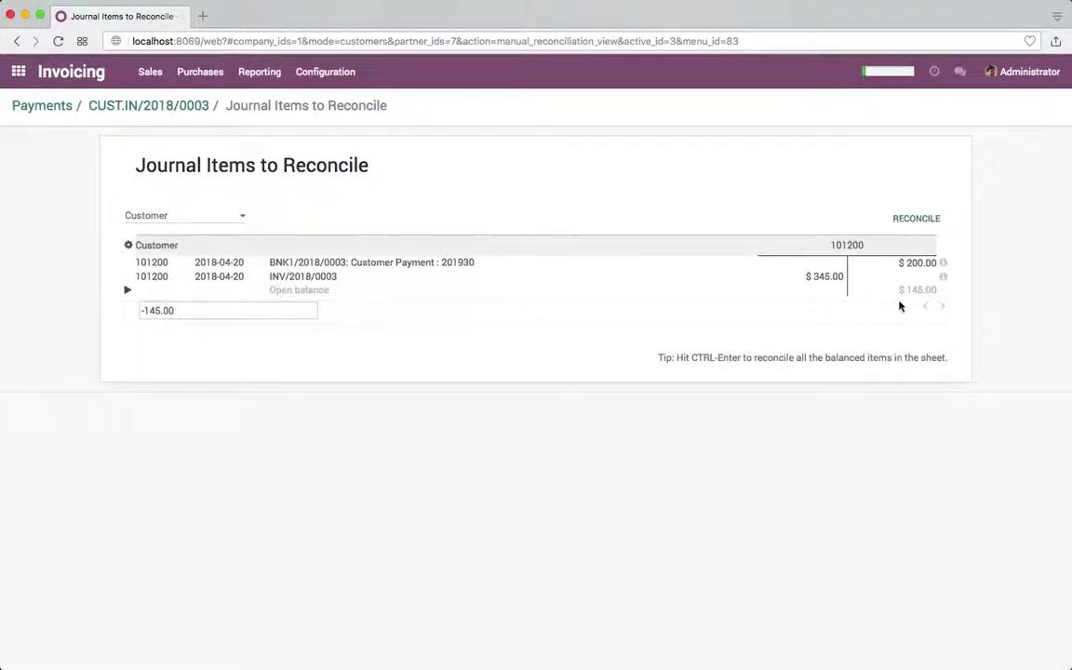
pyautogui.click(916, 228)
pyautogui.click(940, 228)
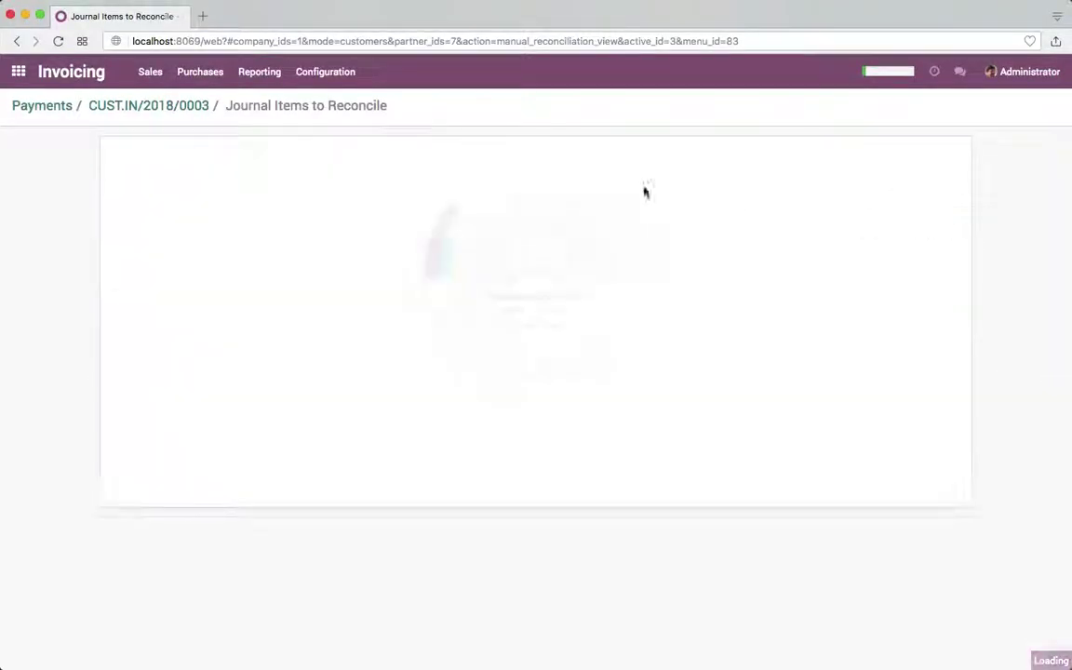
# Step: Open customer invoice INV/2018/0003 and check its amount due and the details of the applied payment
pyautogui.click(152, 74)
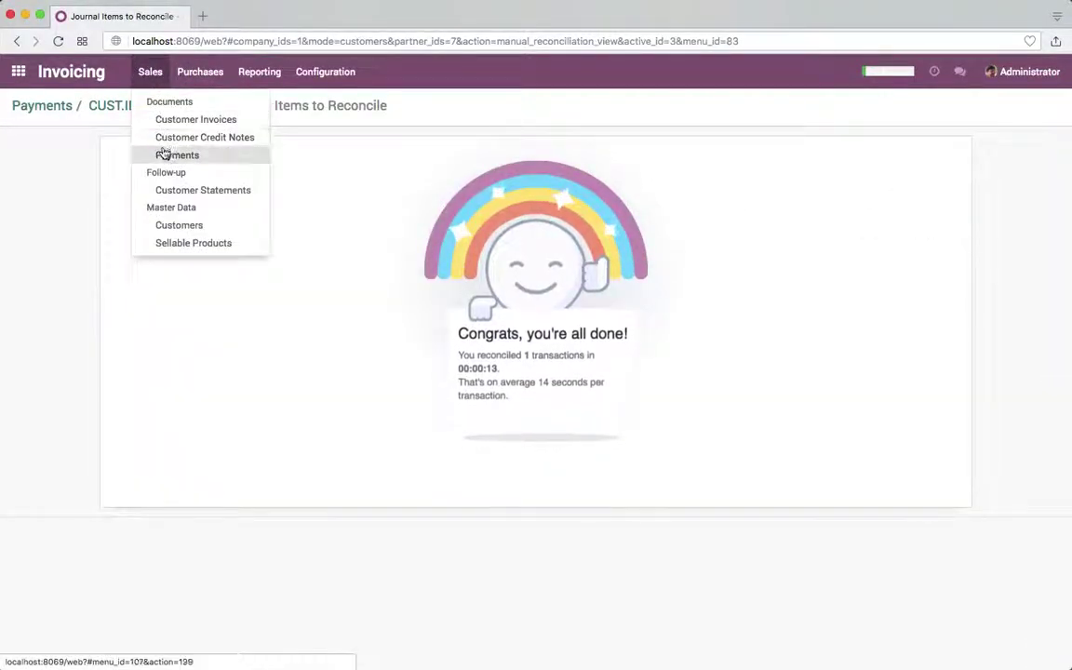
pyautogui.click(156, 119)
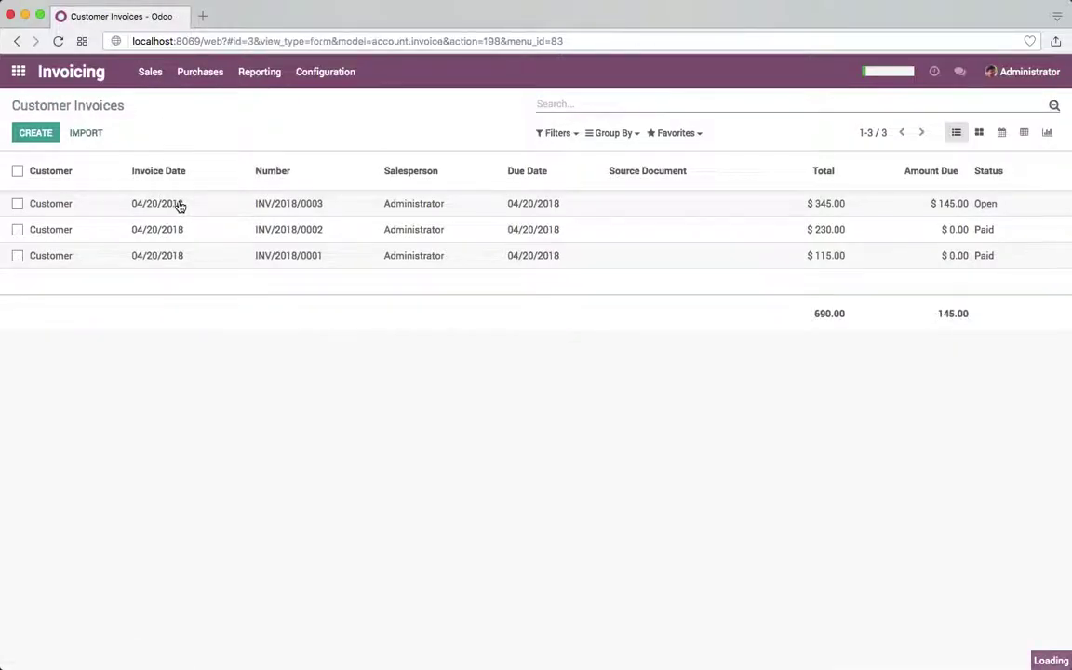
pyautogui.click(182, 205)
pyautogui.moveTo(899, 568); pyautogui.dragTo(958, 568)
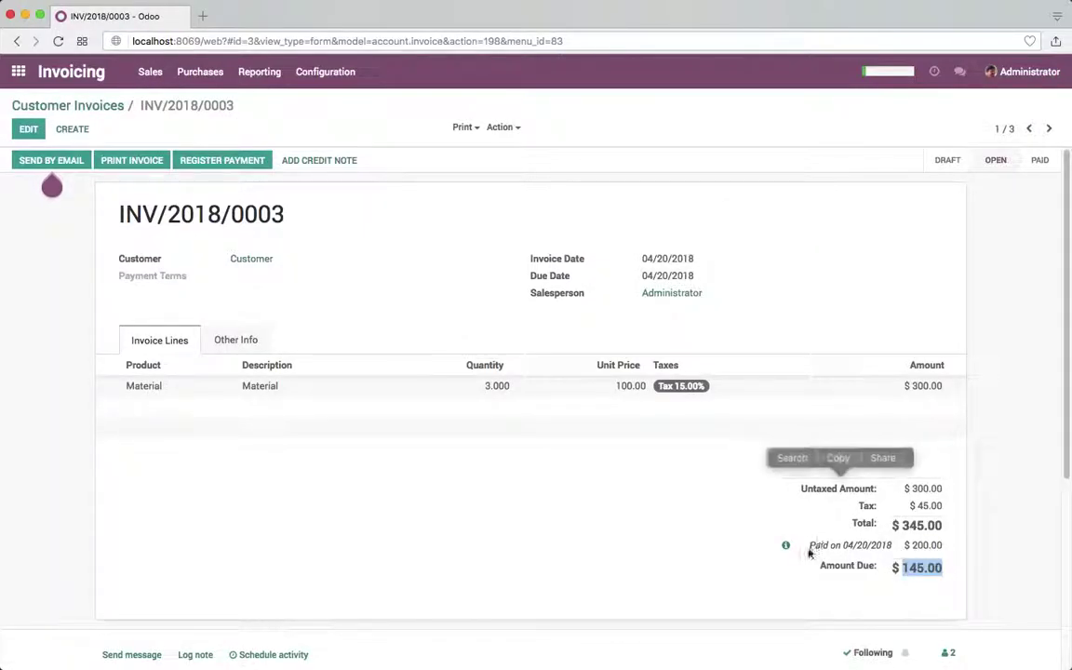
pyautogui.click(786, 547)
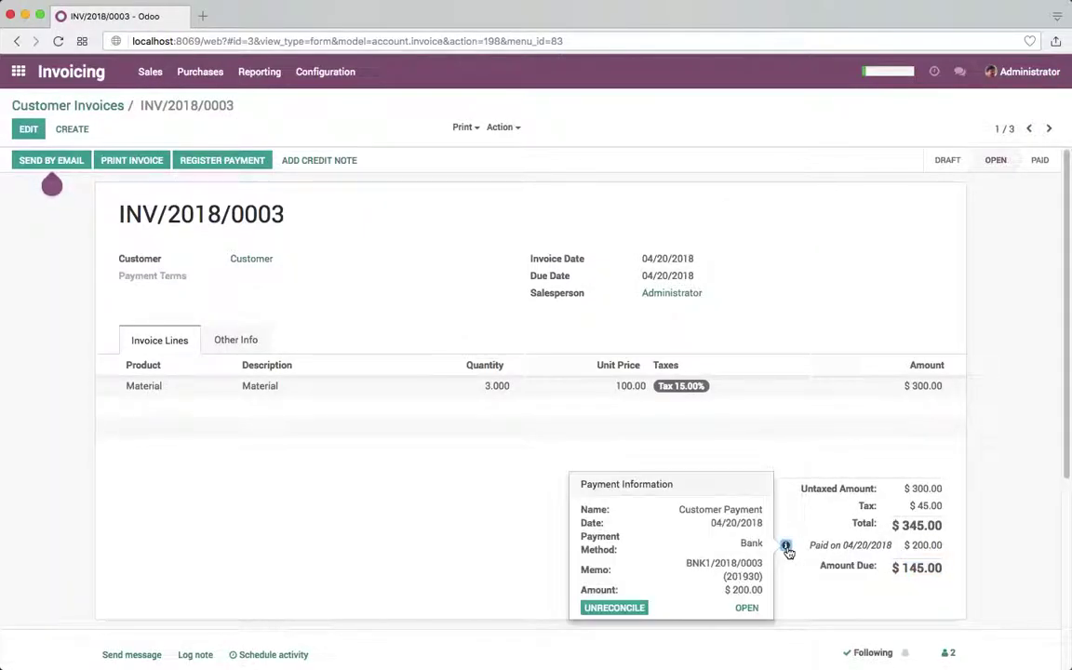
pyautogui.click(839, 576)
# Step: Create a $145 received payment for the same customer with memo 201931, save it and confirm it
pyautogui.click(150, 71)
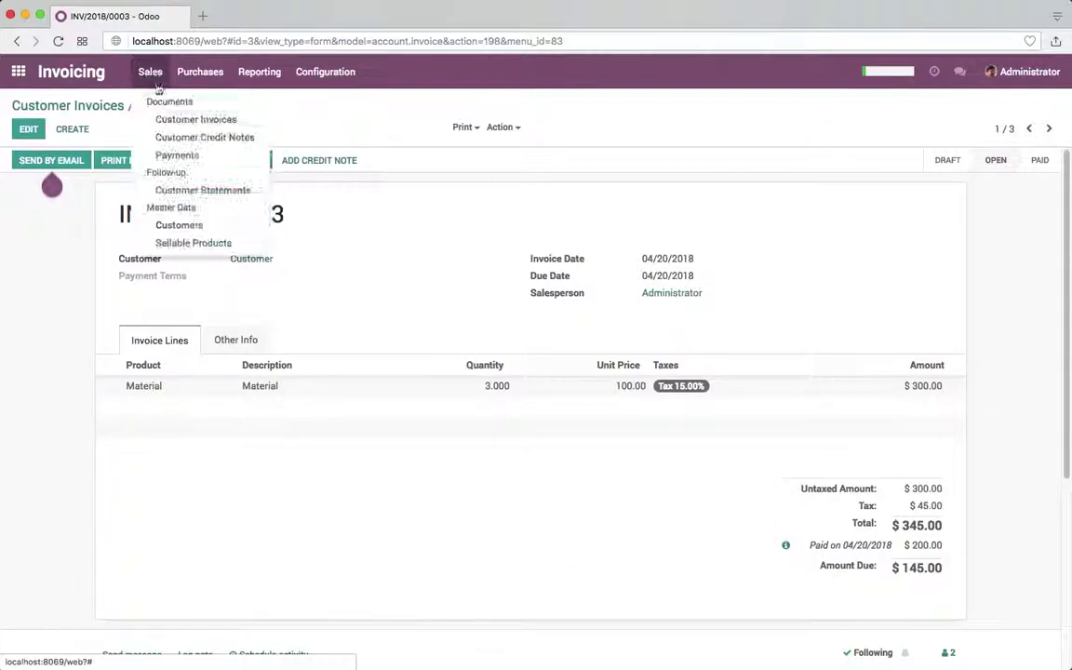
pyautogui.click(163, 156)
pyautogui.click(42, 136)
pyautogui.click(339, 302)
pyautogui.click(332, 315)
pyautogui.click(182, 307)
pyautogui.write('145')
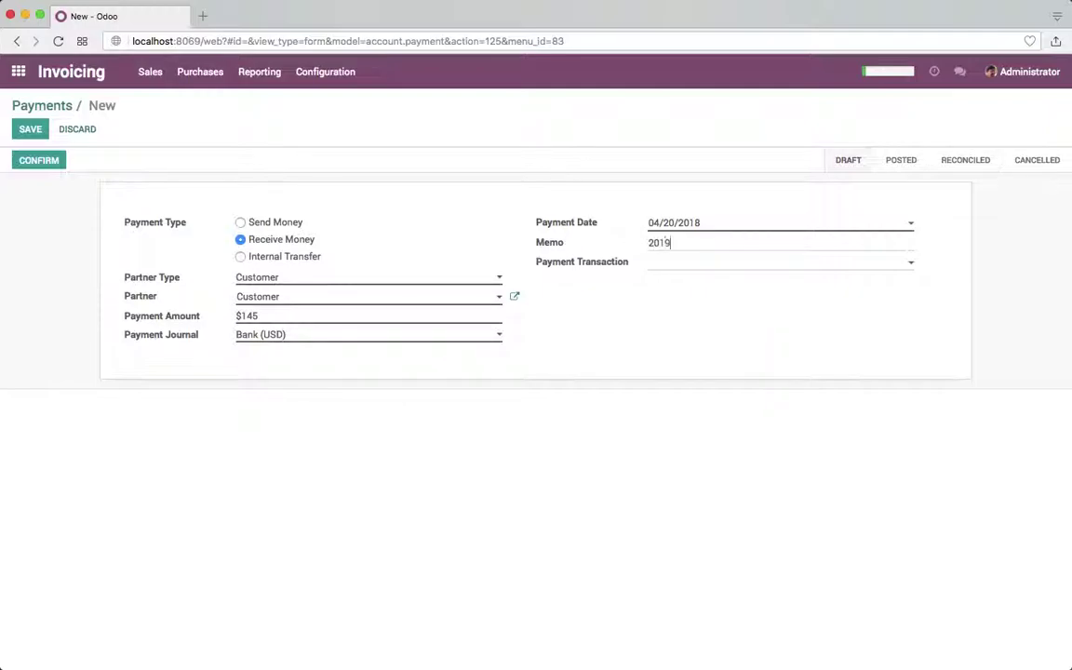
pyautogui.click(30, 129)
pyautogui.click(39, 165)
# Step: Reconcile the $145.00 payment with the open balance of invoice INV/2018/0003 through payment matching
pyautogui.click(928, 205)
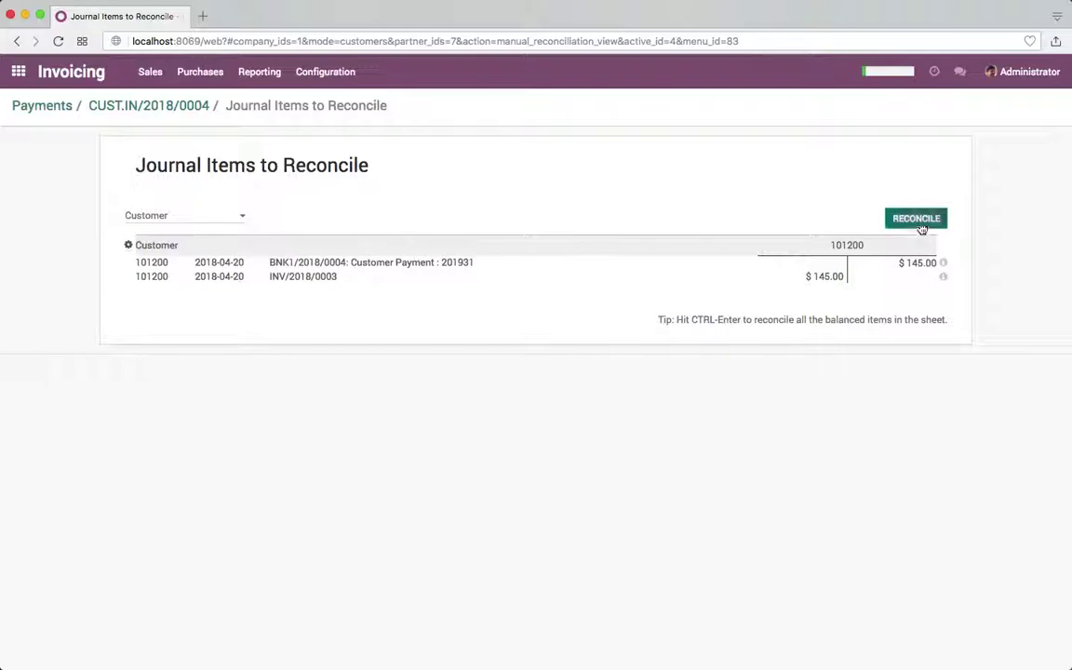
pyautogui.click(919, 221)
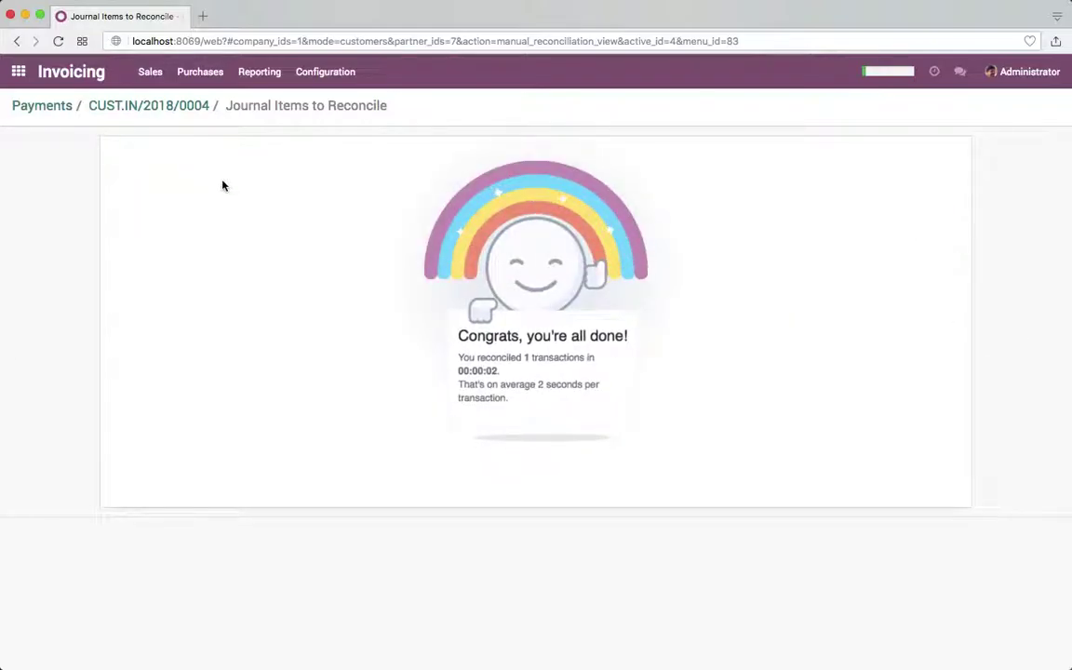
pyautogui.click(164, 110)
# Step: Reopen customer invoice INV/2018/0003 and view the payment information of both applied payments
pyautogui.click(152, 73)
pyautogui.click(164, 118)
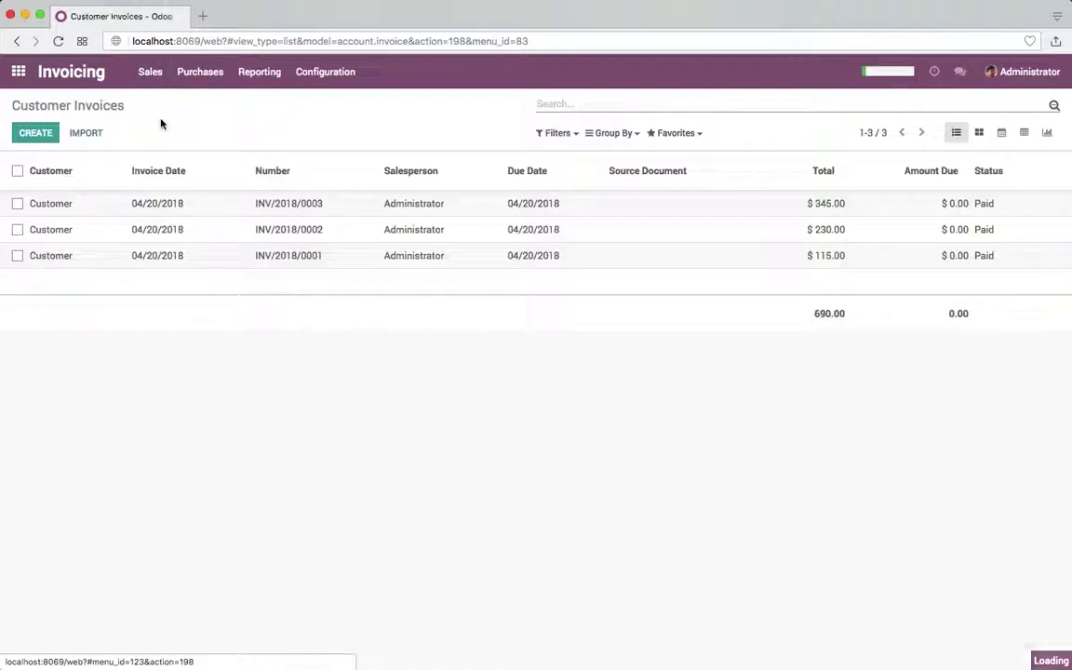
pyautogui.click(180, 206)
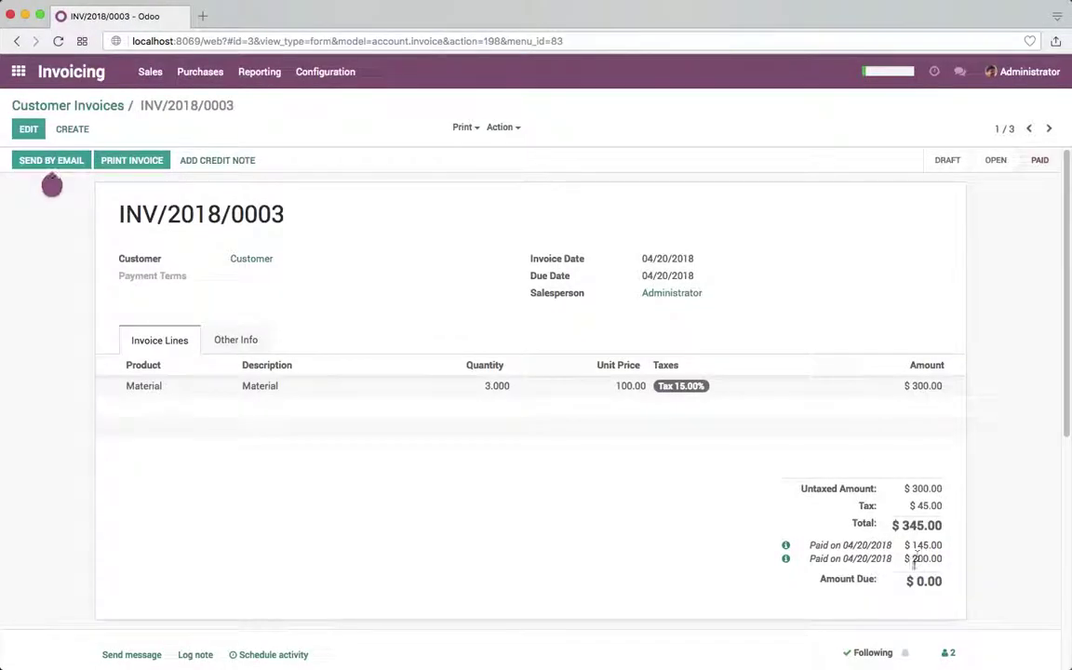
pyautogui.click(786, 560)
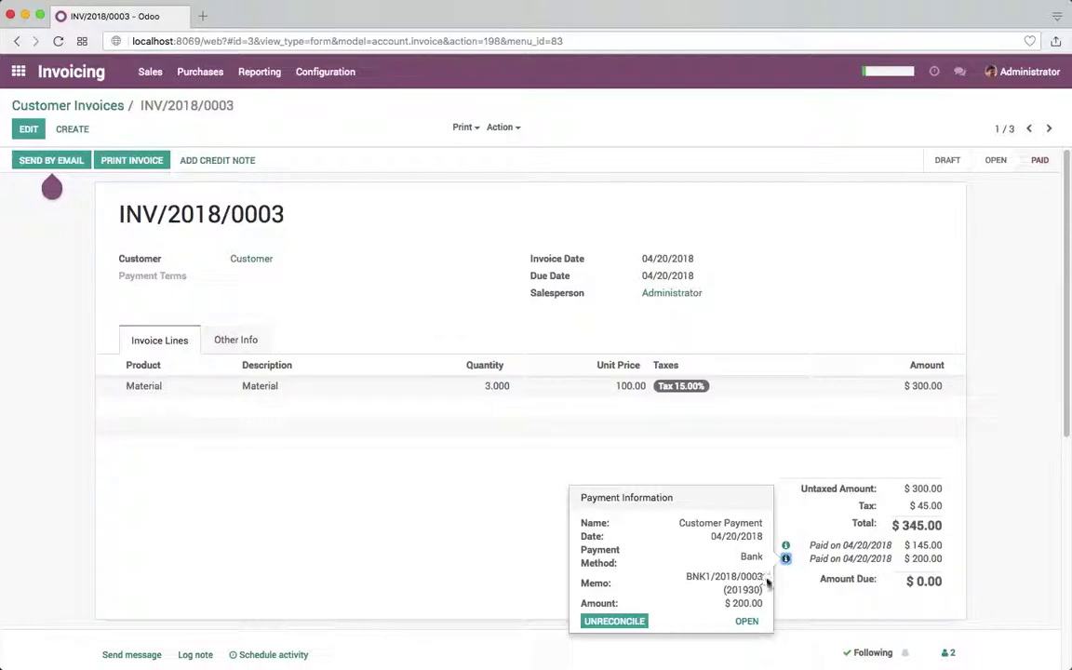
pyautogui.click(786, 546)
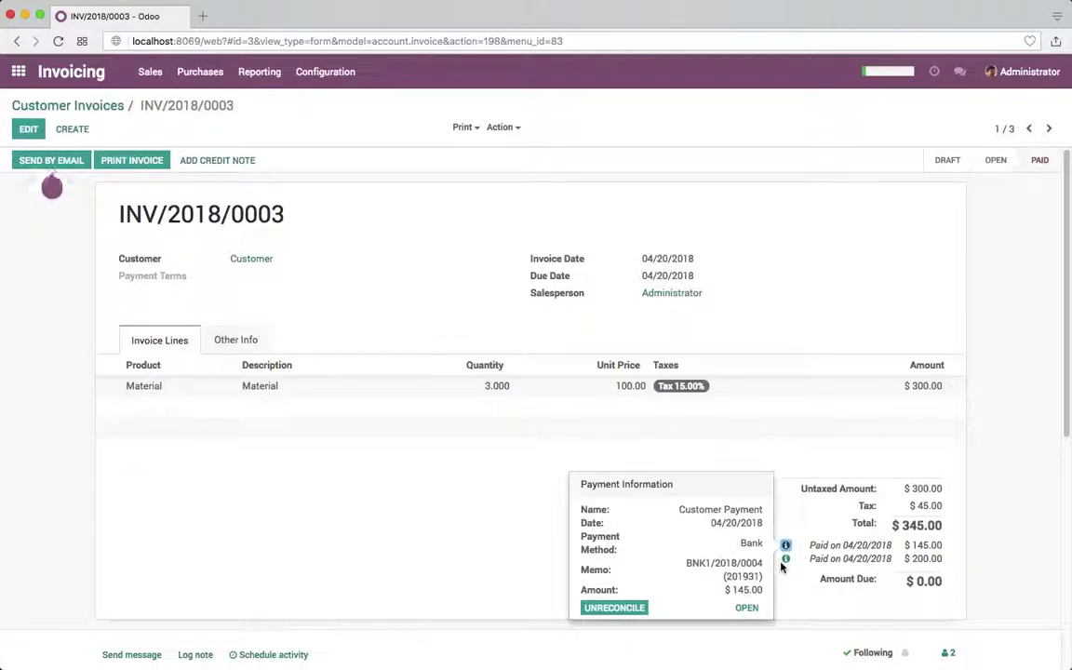